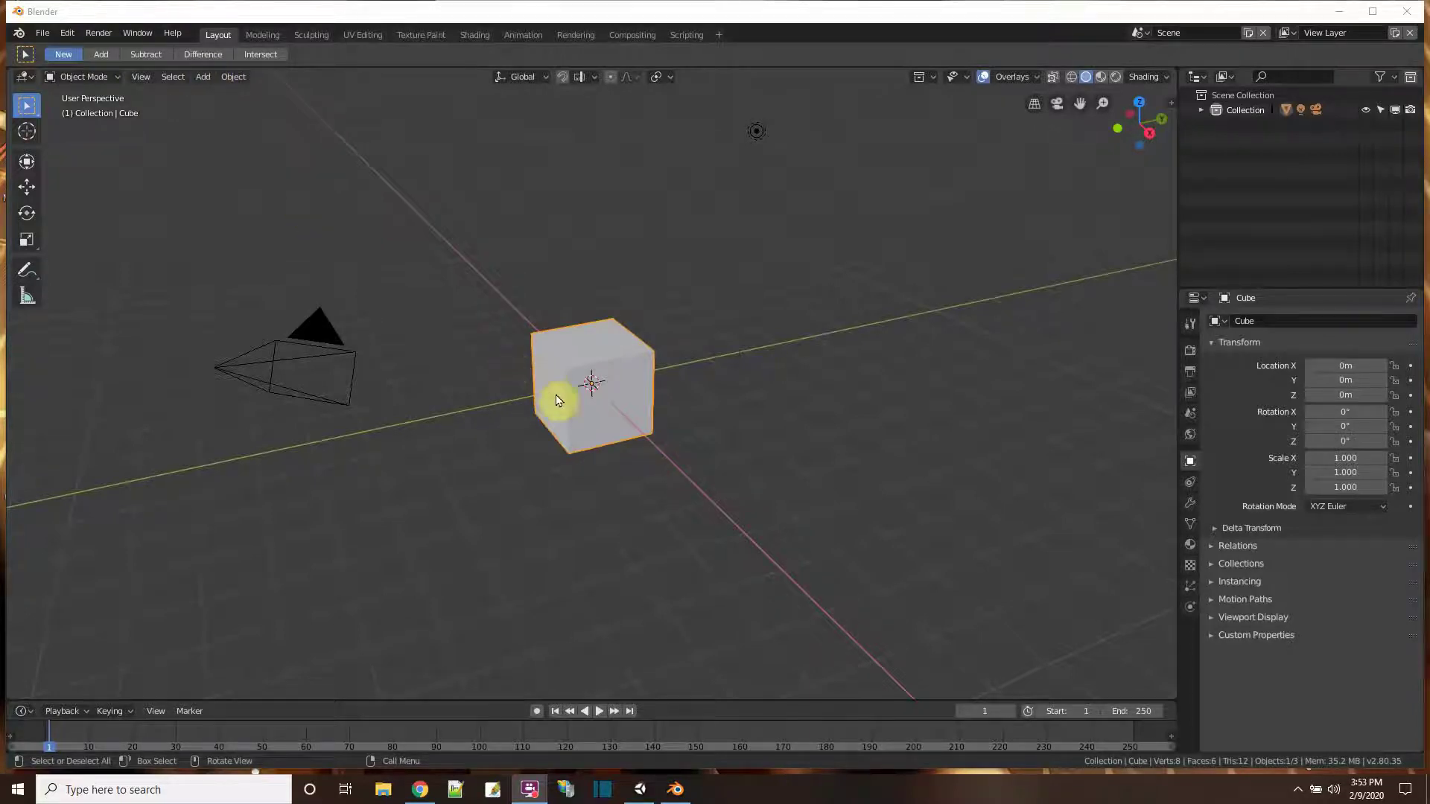
Add a UV sphere to the scene beside the cube.
mouse_move(578, 402)
middle_down()
mouse_move(658, 393)
mouse_move(508, 408)
mouse_move(563, 443)
mouse_move(580, 342)
mouse_move(613, 409)
mouse_move(578, 351)
mouse_move(639, 418)
mouse_move(589, 406)
middle_up()
scroll(589, 406, up, 6)
scroll(588, 406, down, 6)
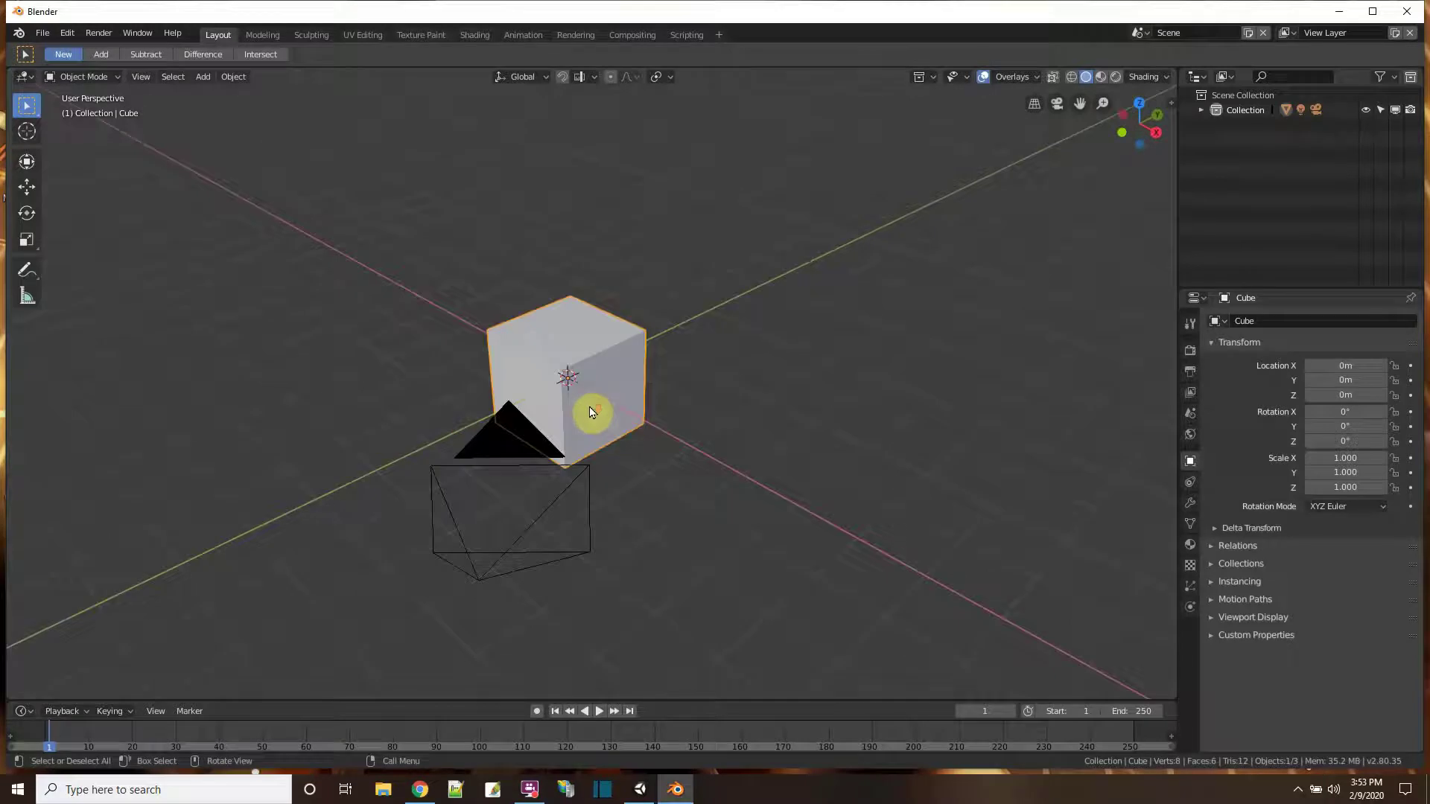
click(204, 77)
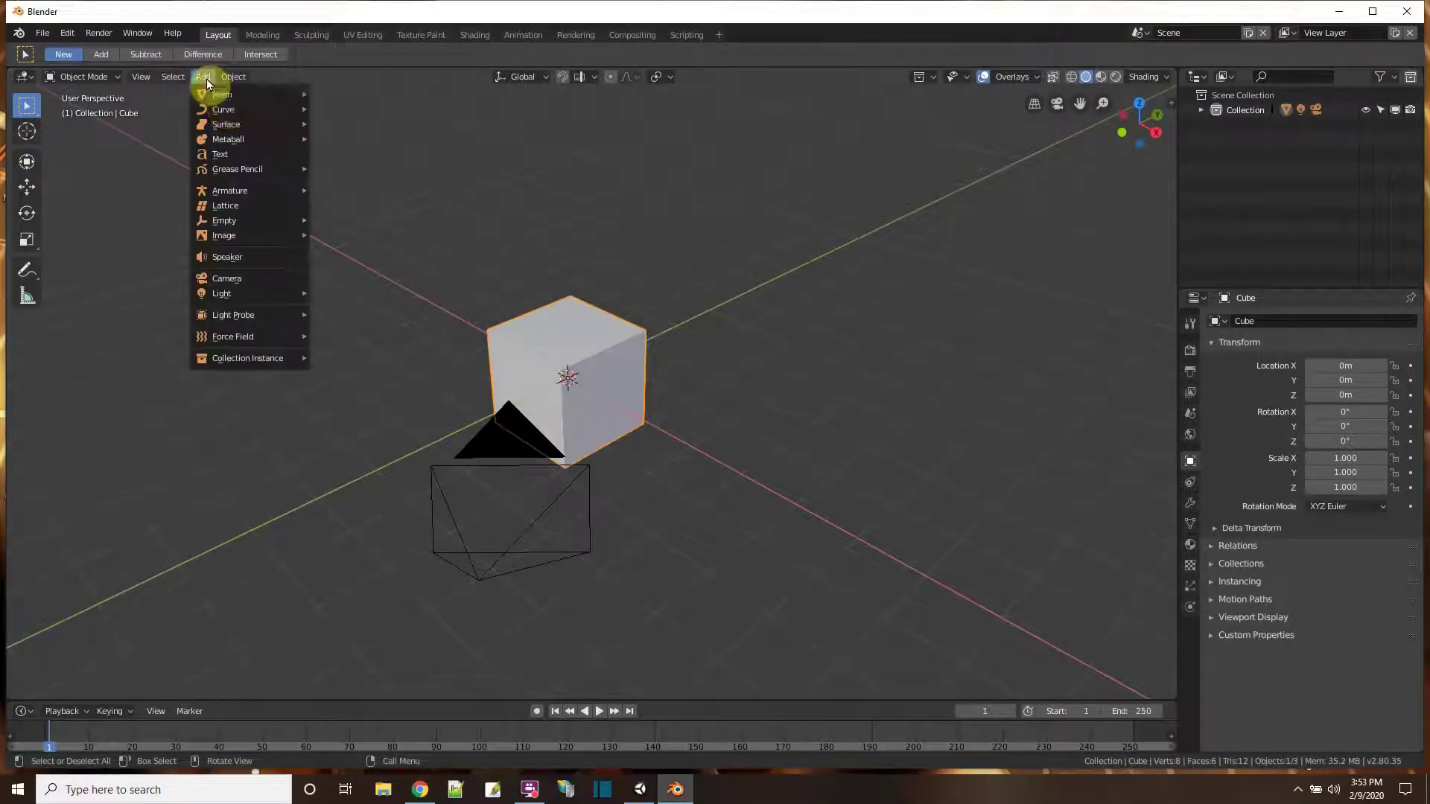
mouse_move(224, 94)
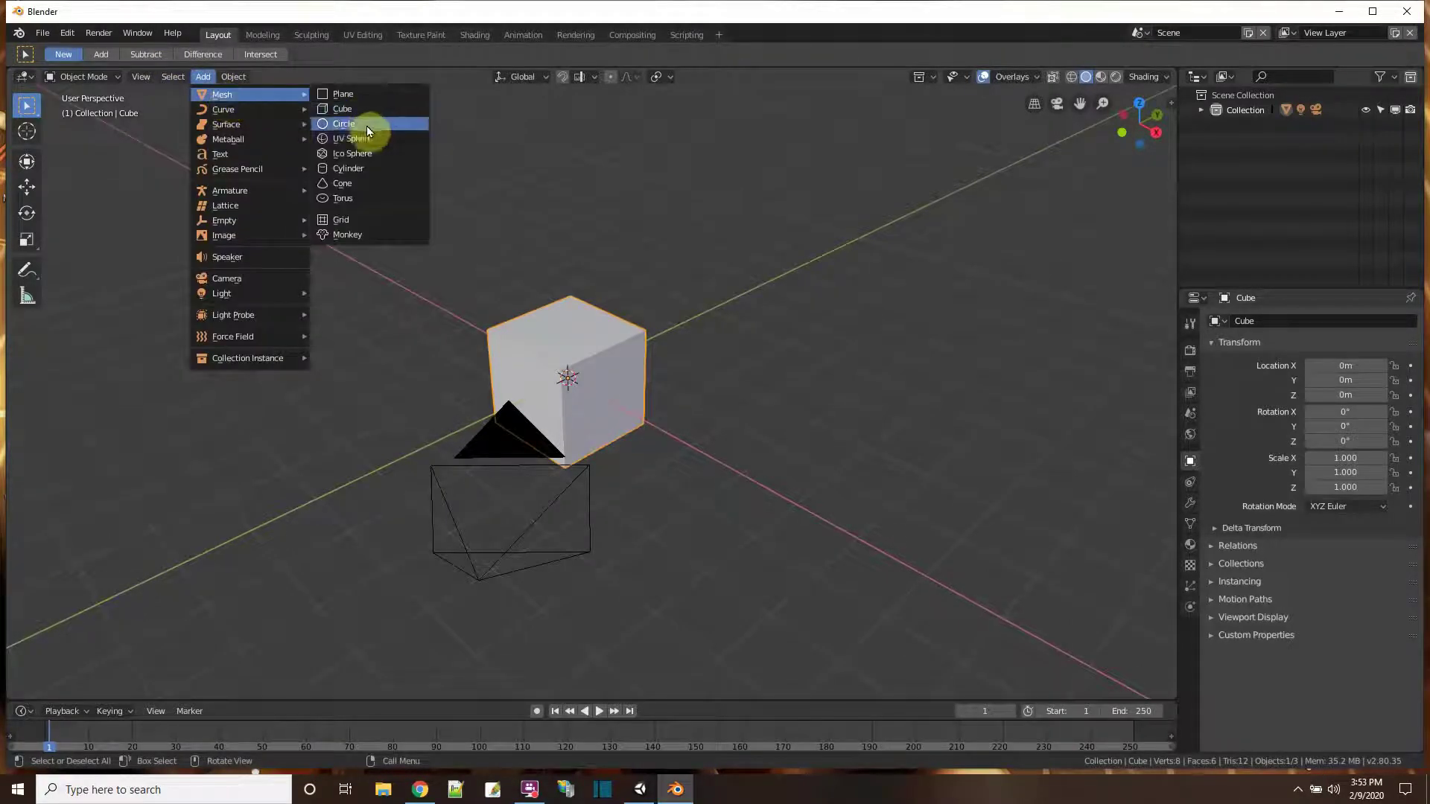
click(368, 138)
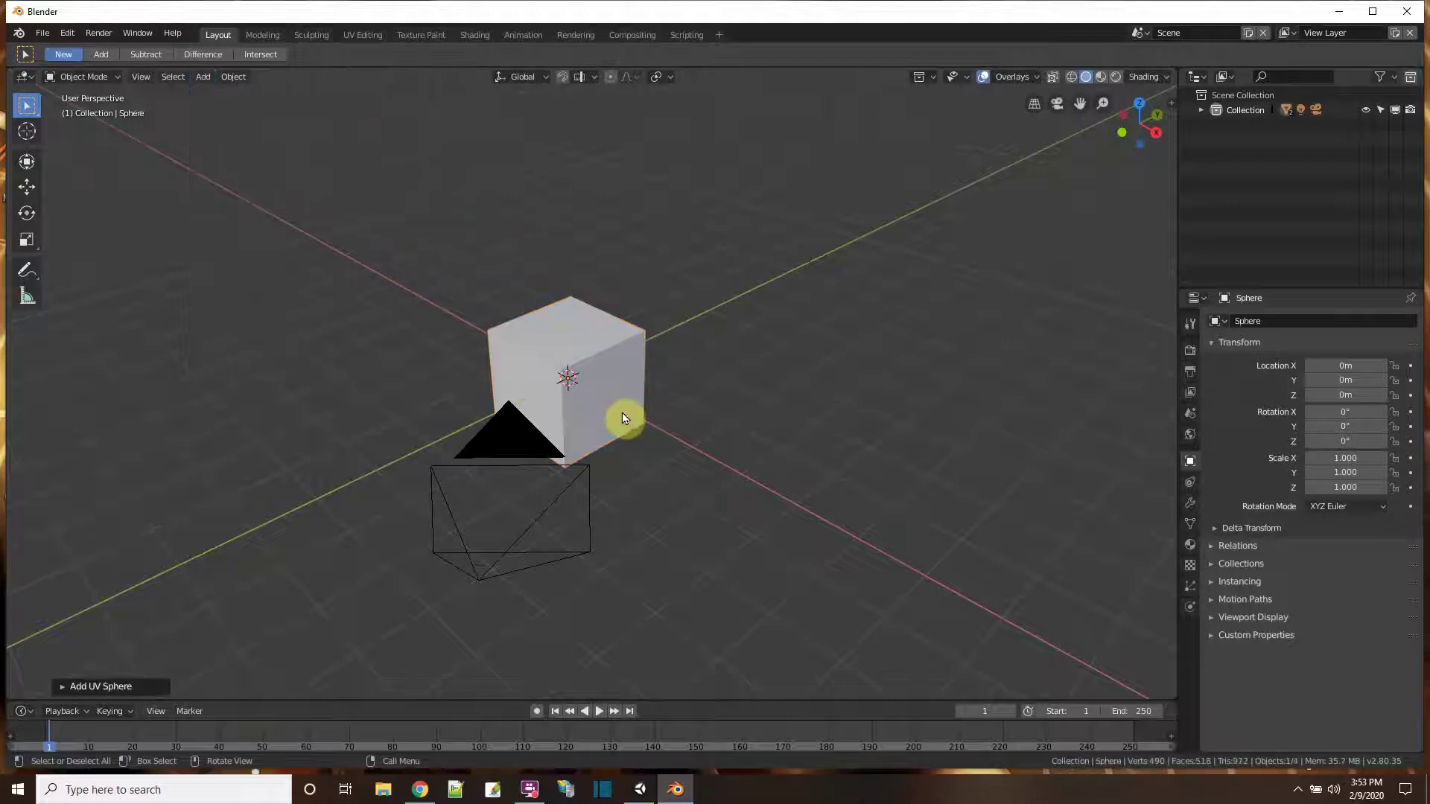
Raise the sphere to X 0.66561, Y -0.89613, Z 0.70349 m over the cube's upper corner.
click(26, 187)
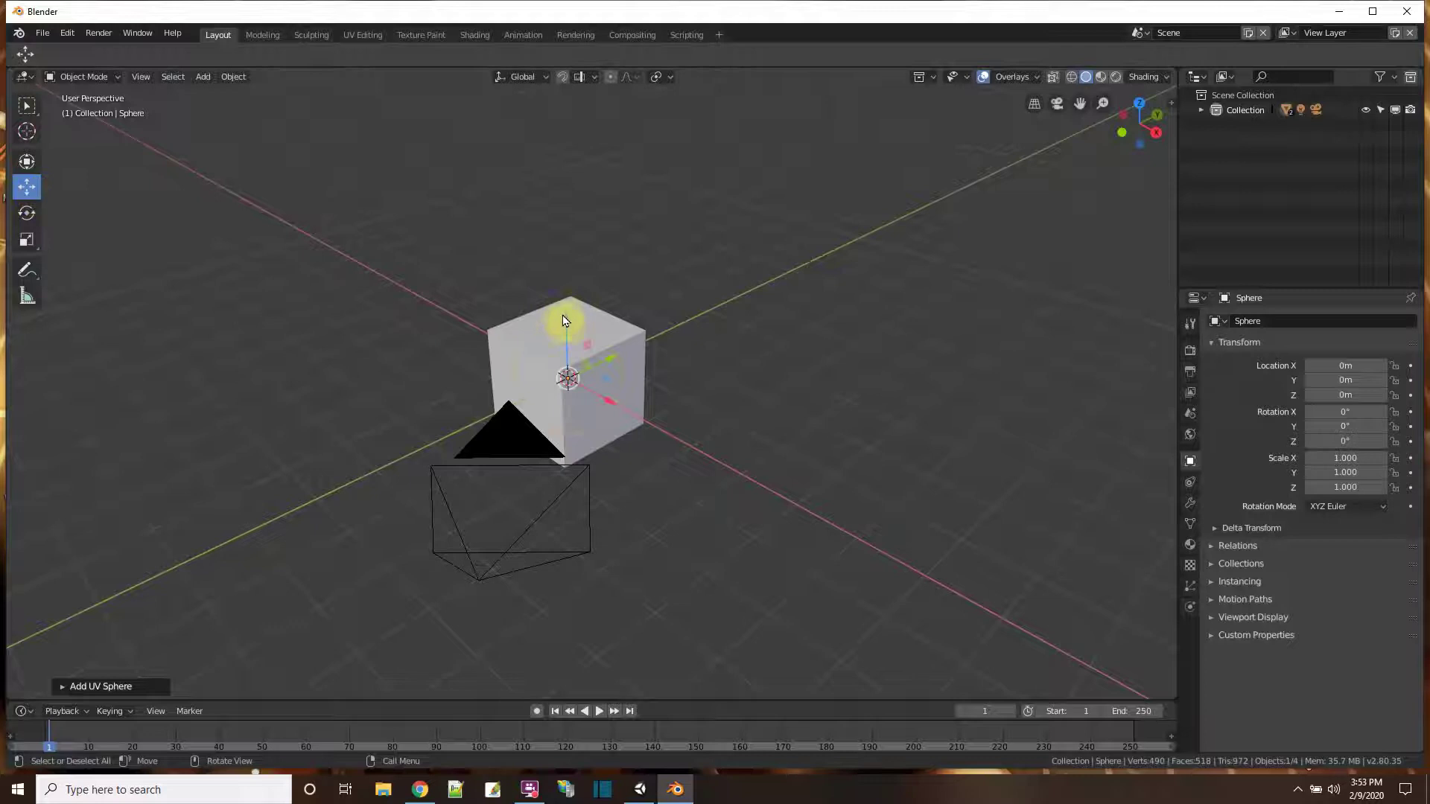
drag(563, 321, 596, 396)
middle_drag(768, 462, 642, 435)
click(517, 351)
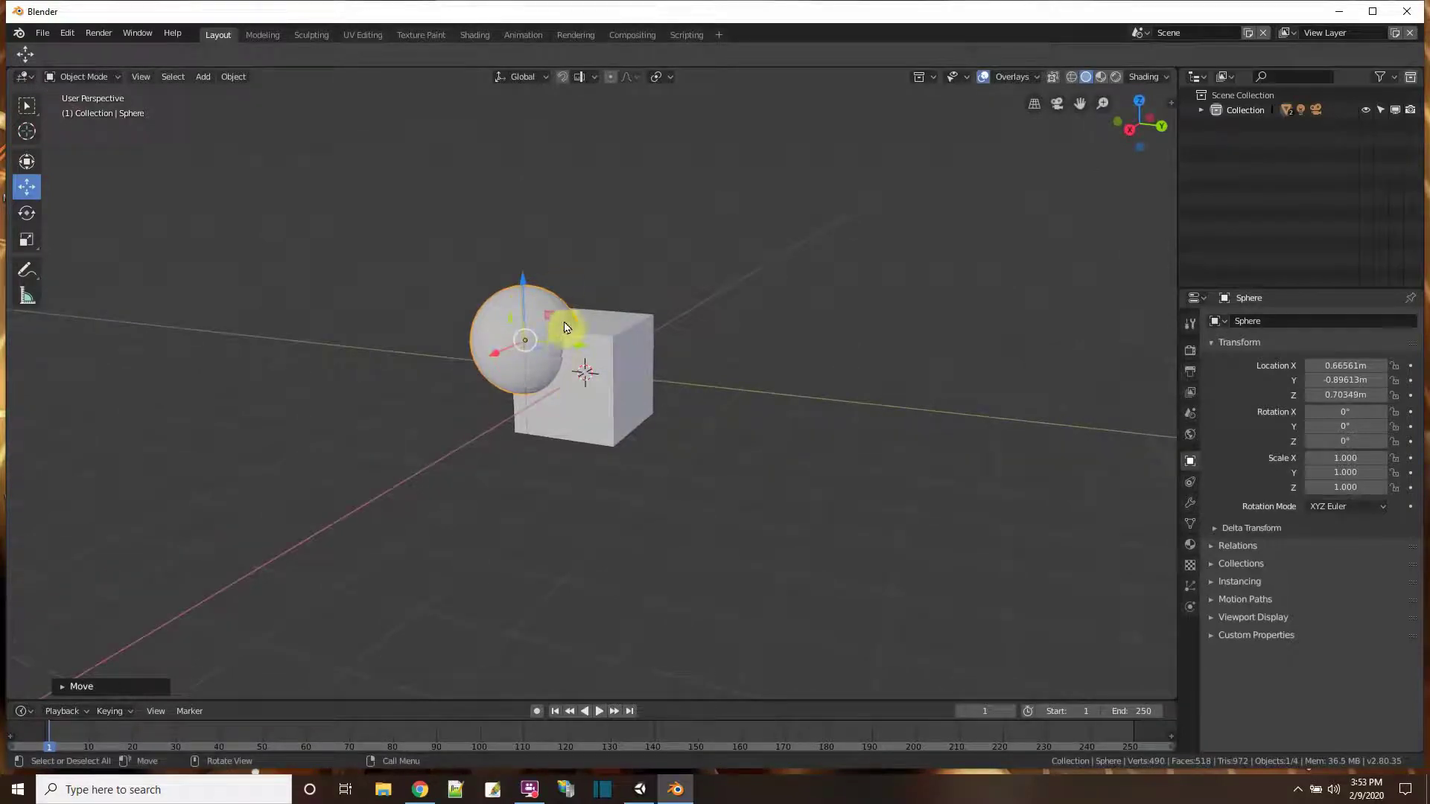
Give the cube a Boolean modifier using the Sphere with Difference operation, and apply it.
click(597, 419)
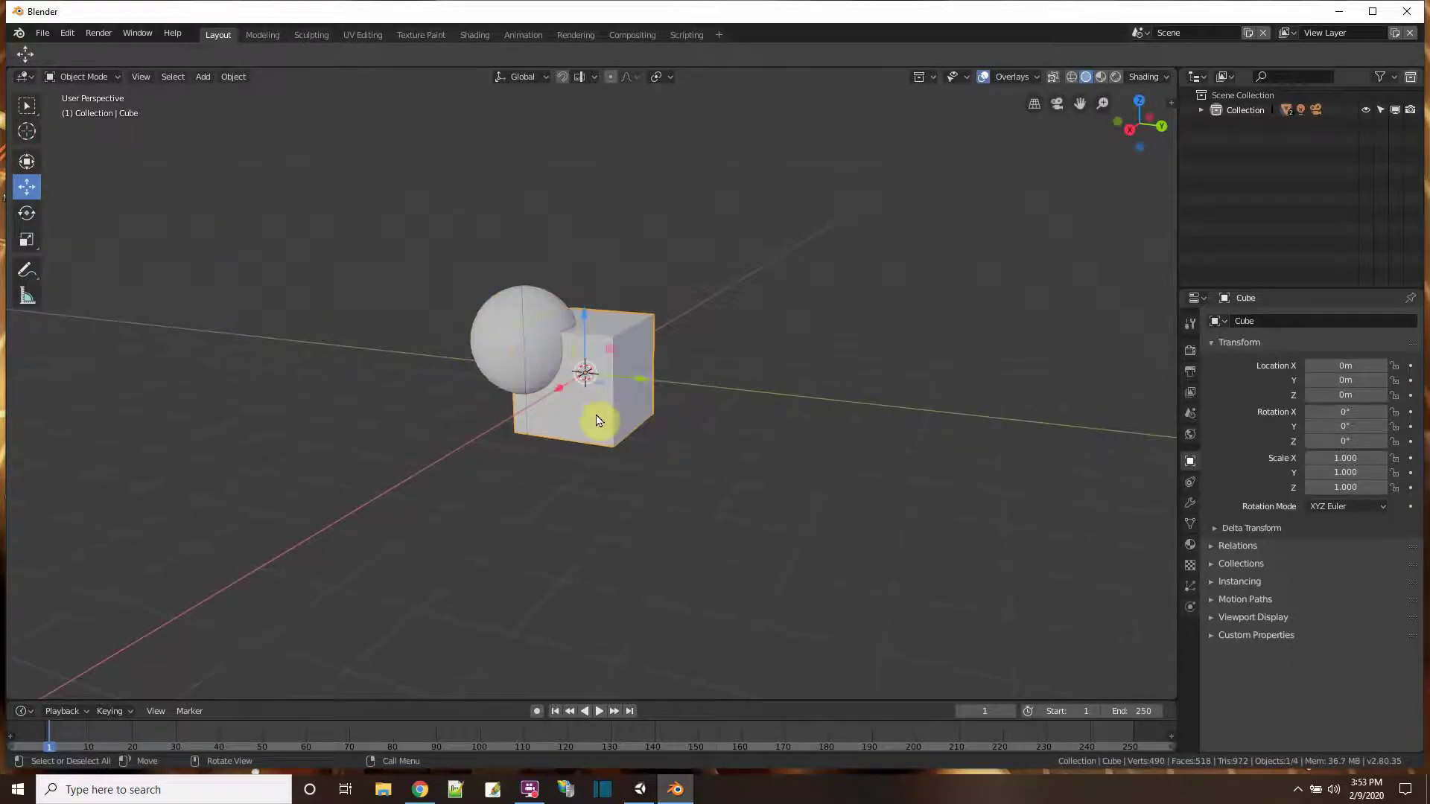
click(1191, 506)
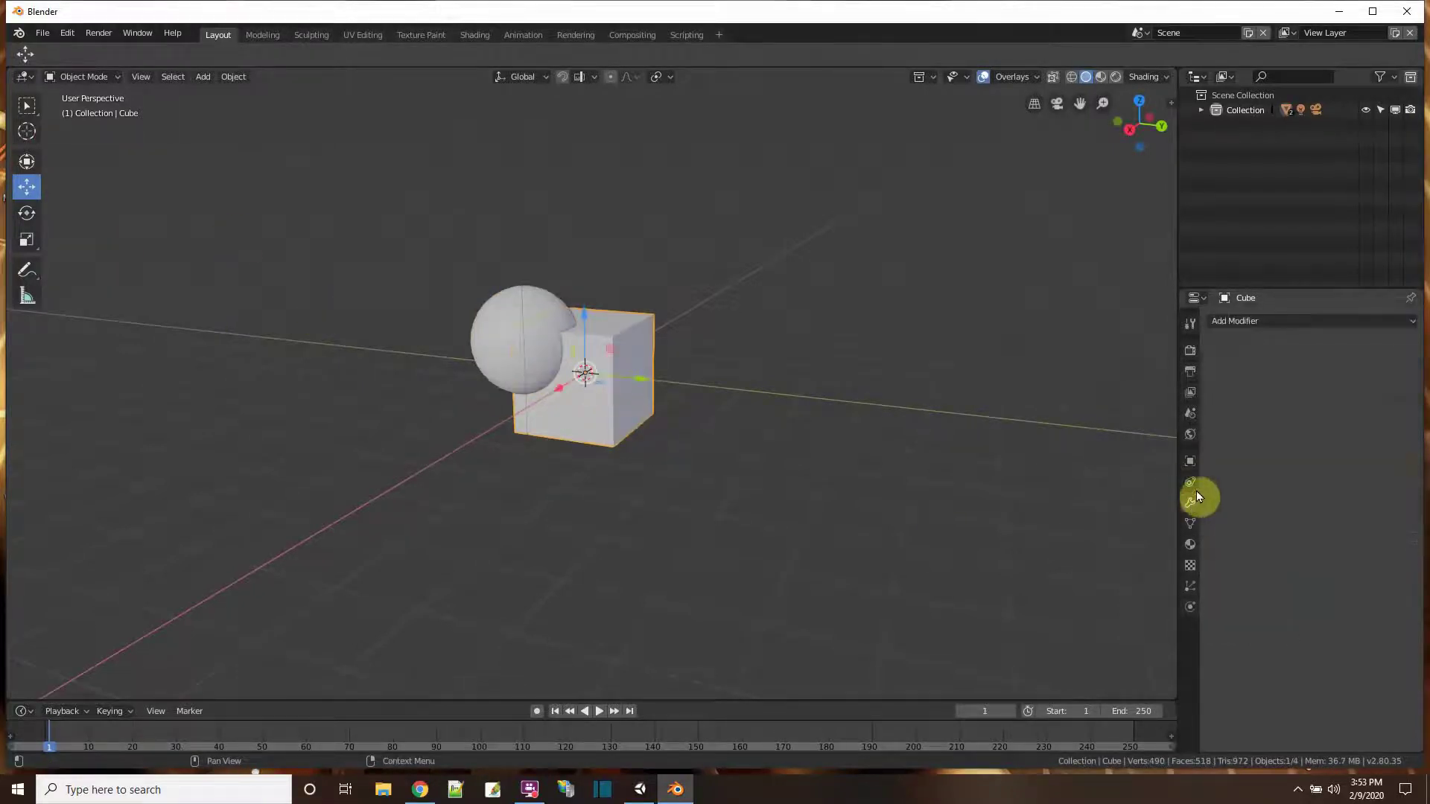
click(1234, 323)
click(1113, 387)
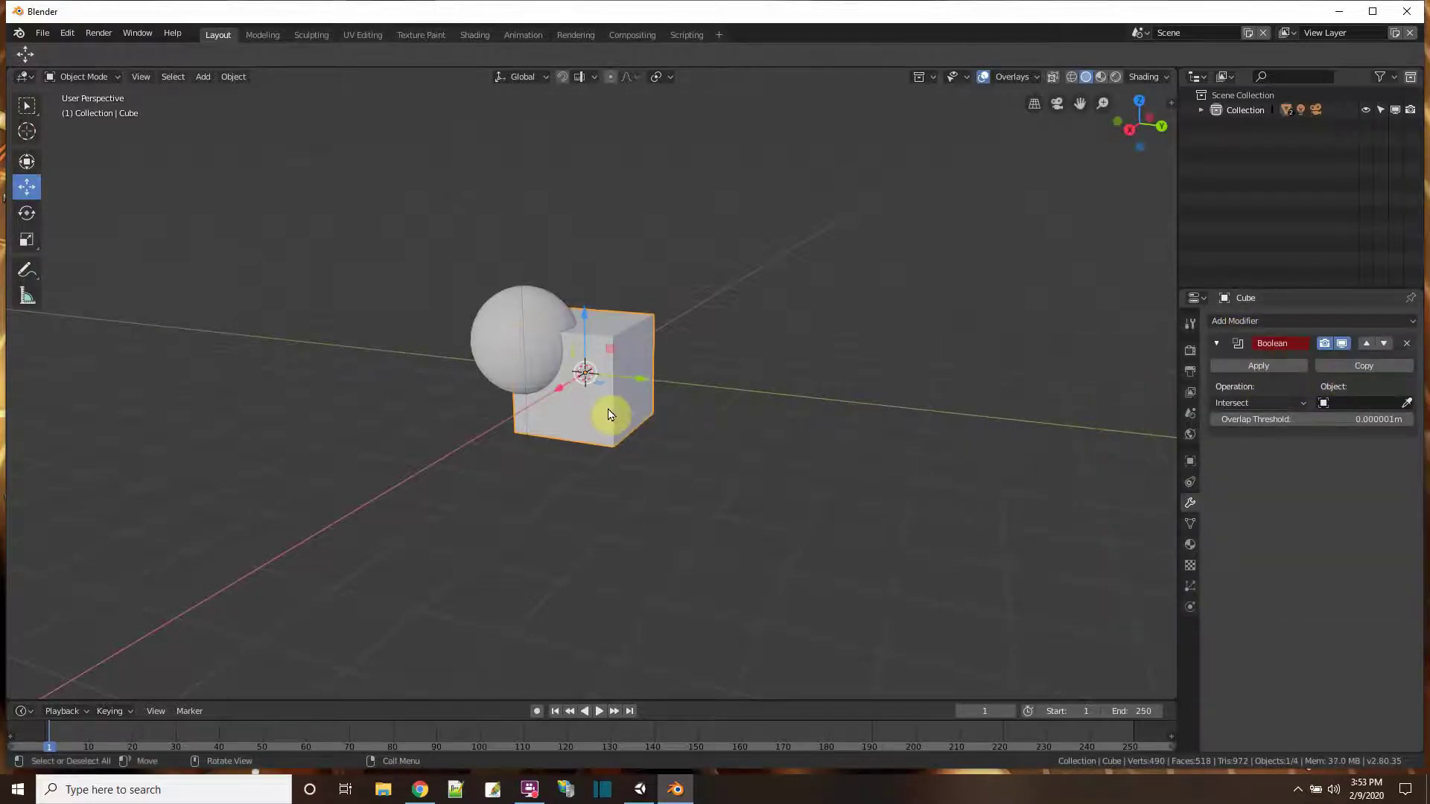
click(1323, 402)
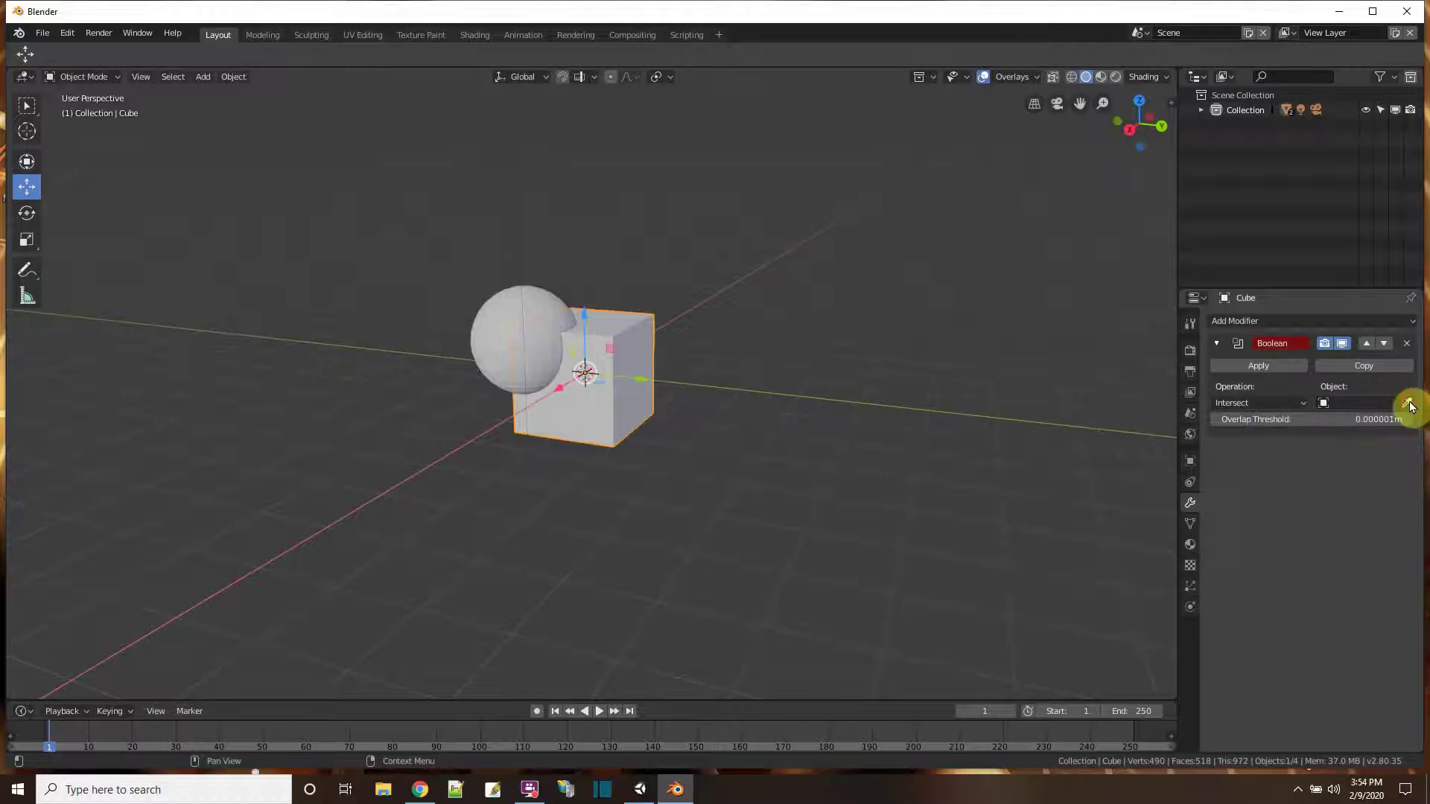
click(1407, 403)
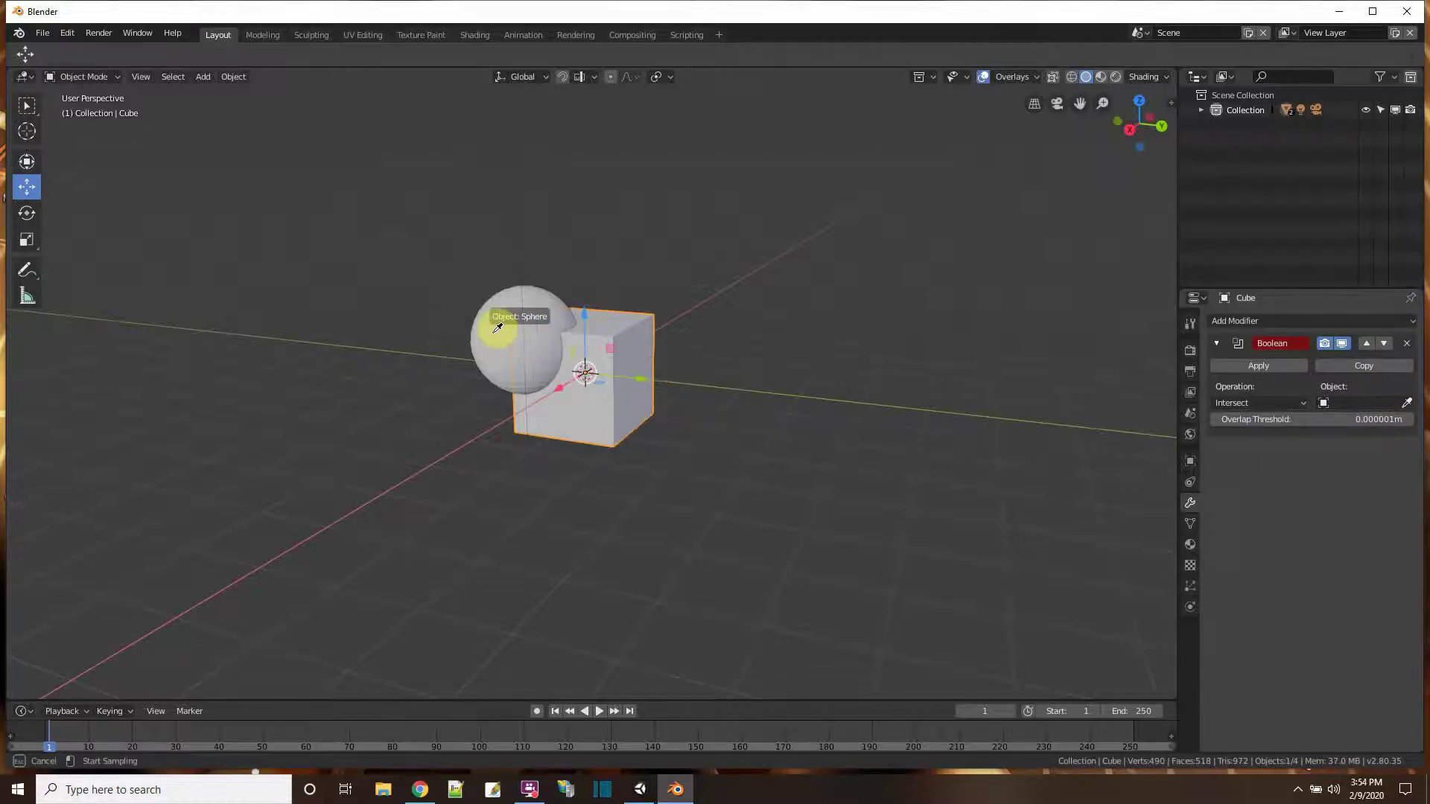
click(497, 328)
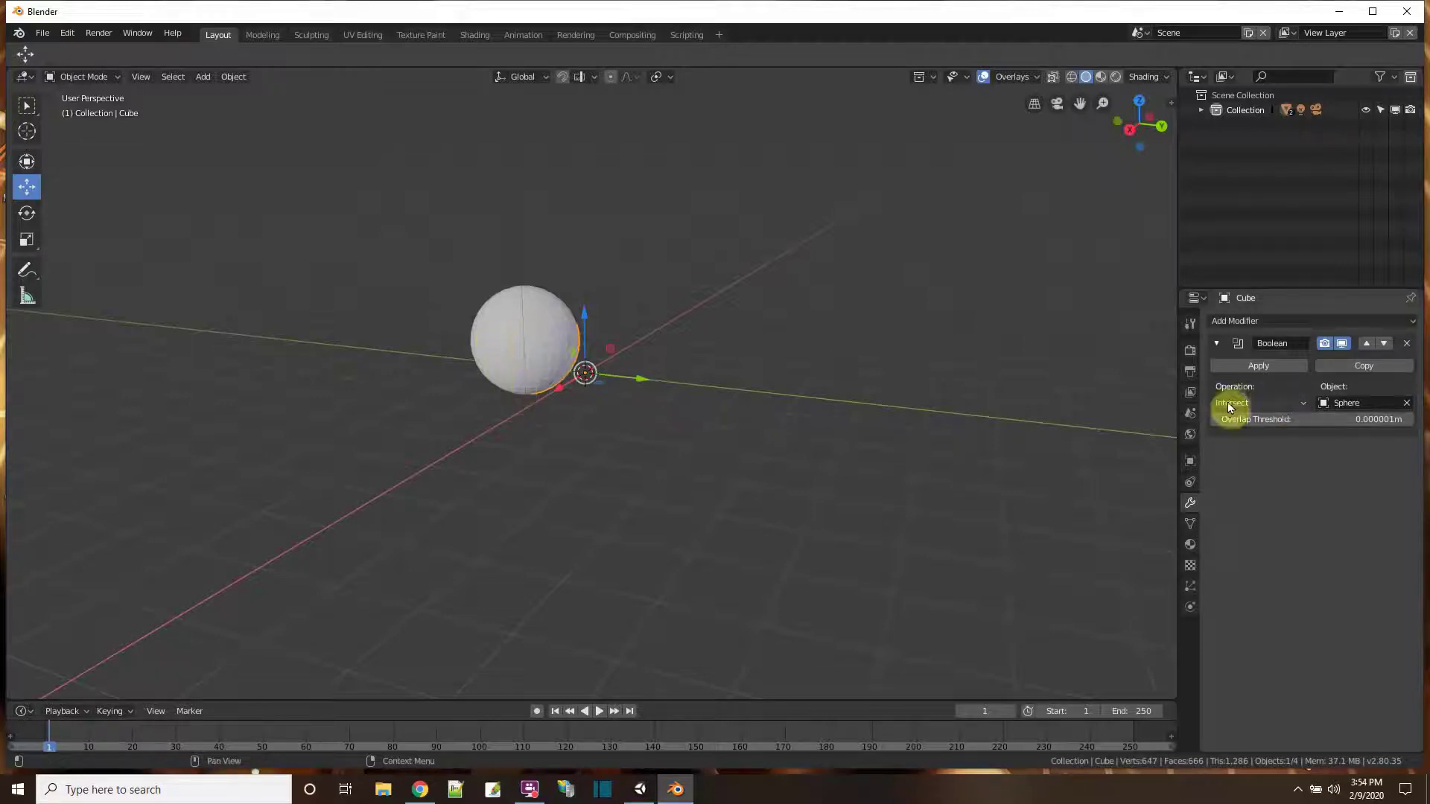
click(1280, 404)
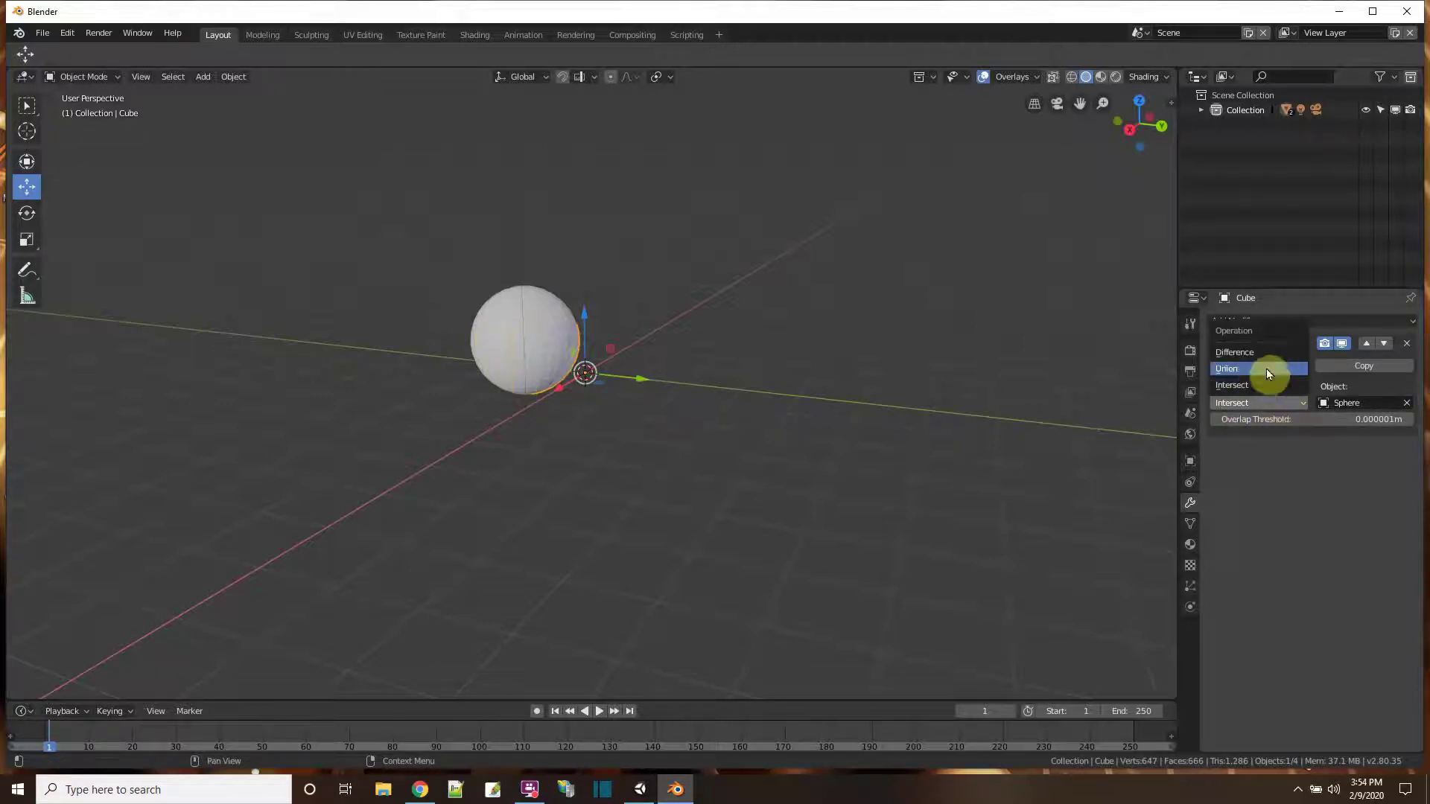
click(1253, 353)
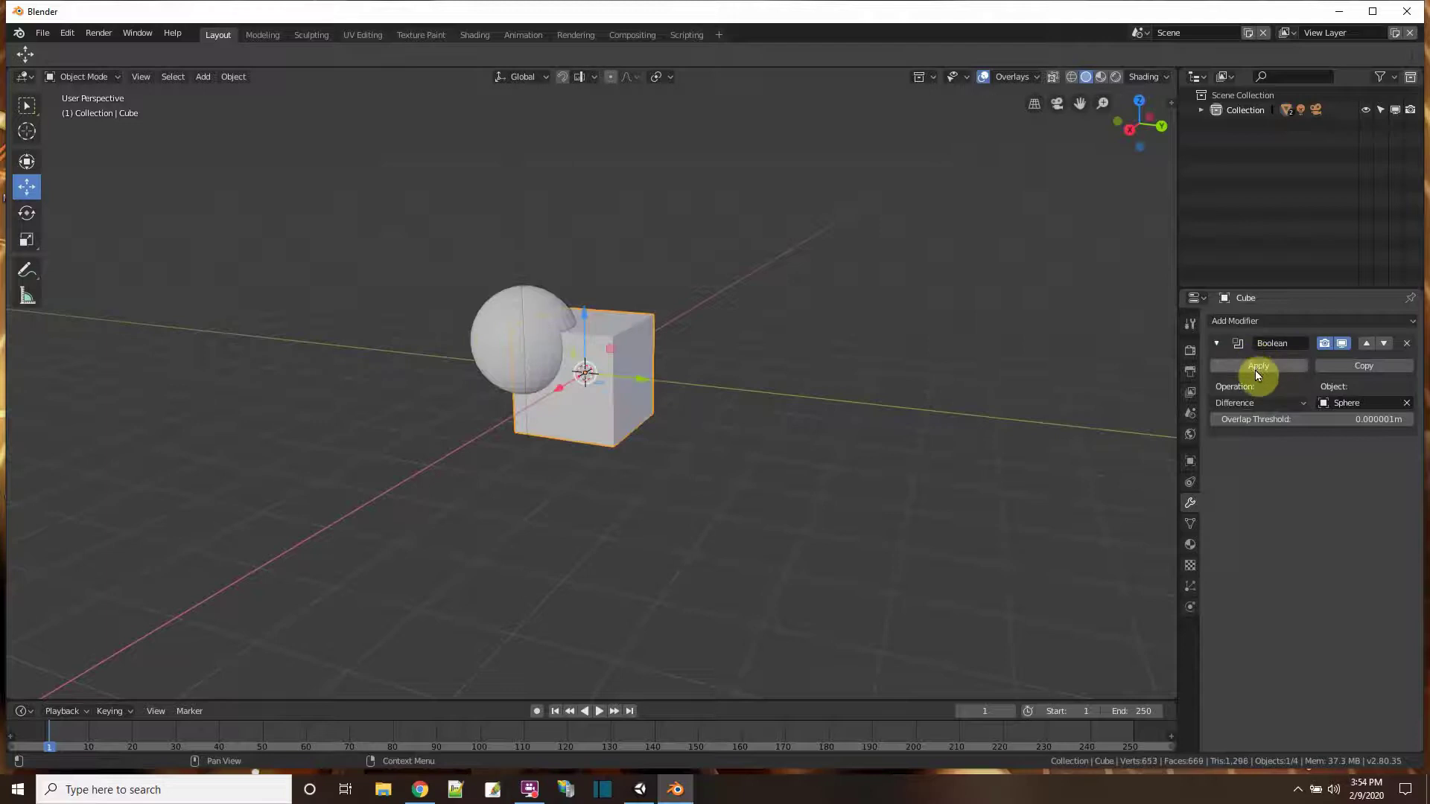
click(1254, 367)
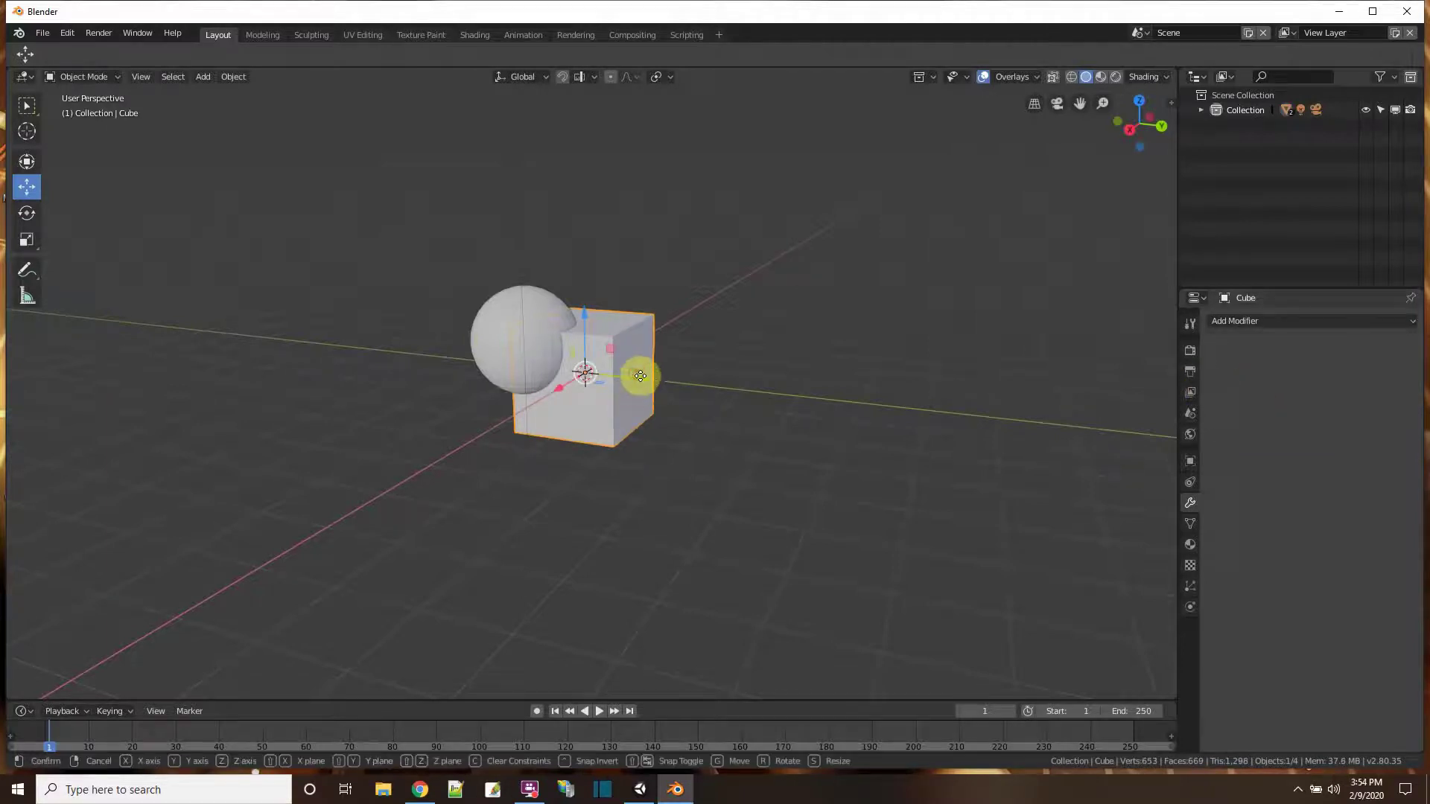
Slide the carved cube along Y away from the sphere to reveal the bite.
drag(638, 381, 717, 401)
middle_drag(665, 497, 654, 536)
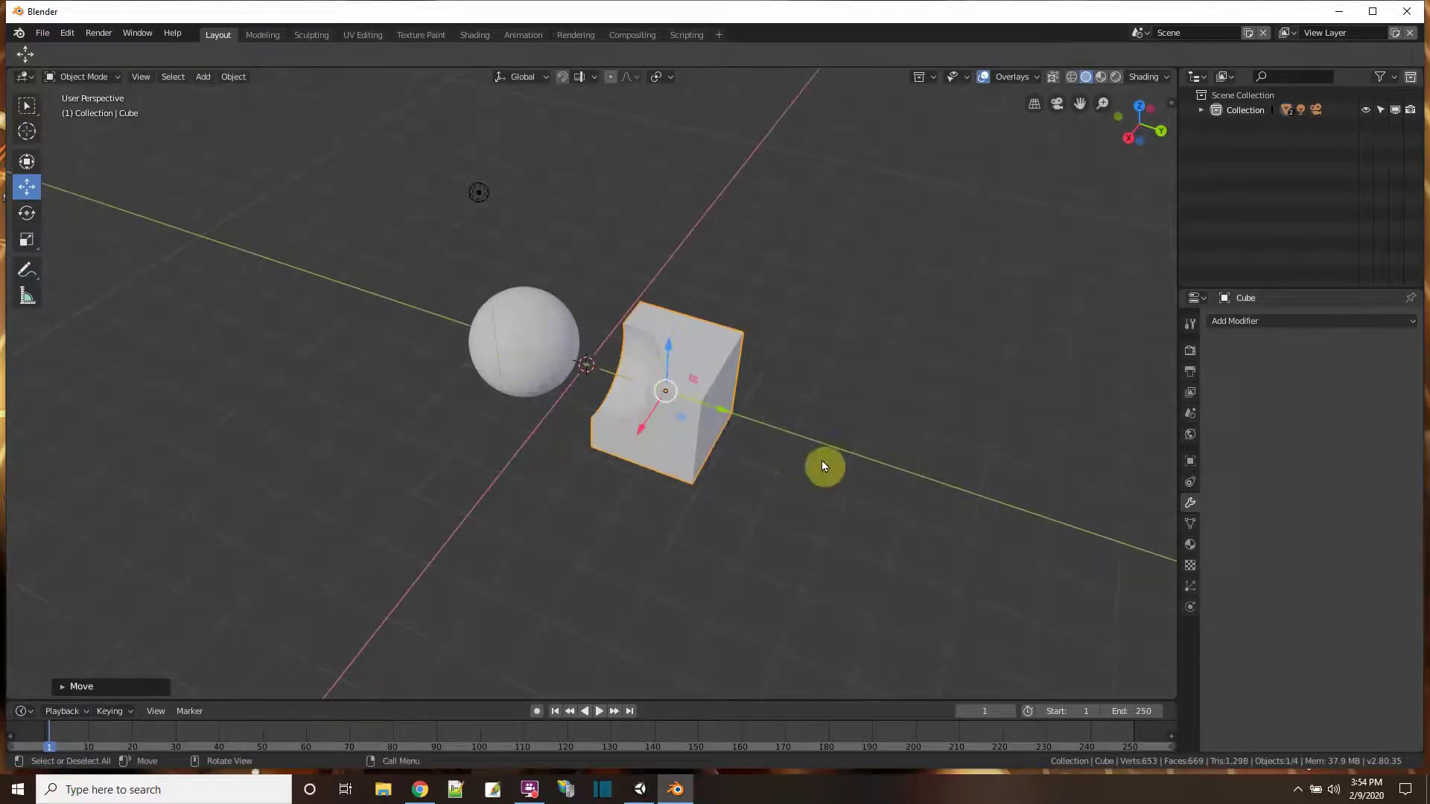
middle_drag(823, 466, 901, 450)
Move the sphere along X so it pushes into a different face of the cube.
click(523, 406)
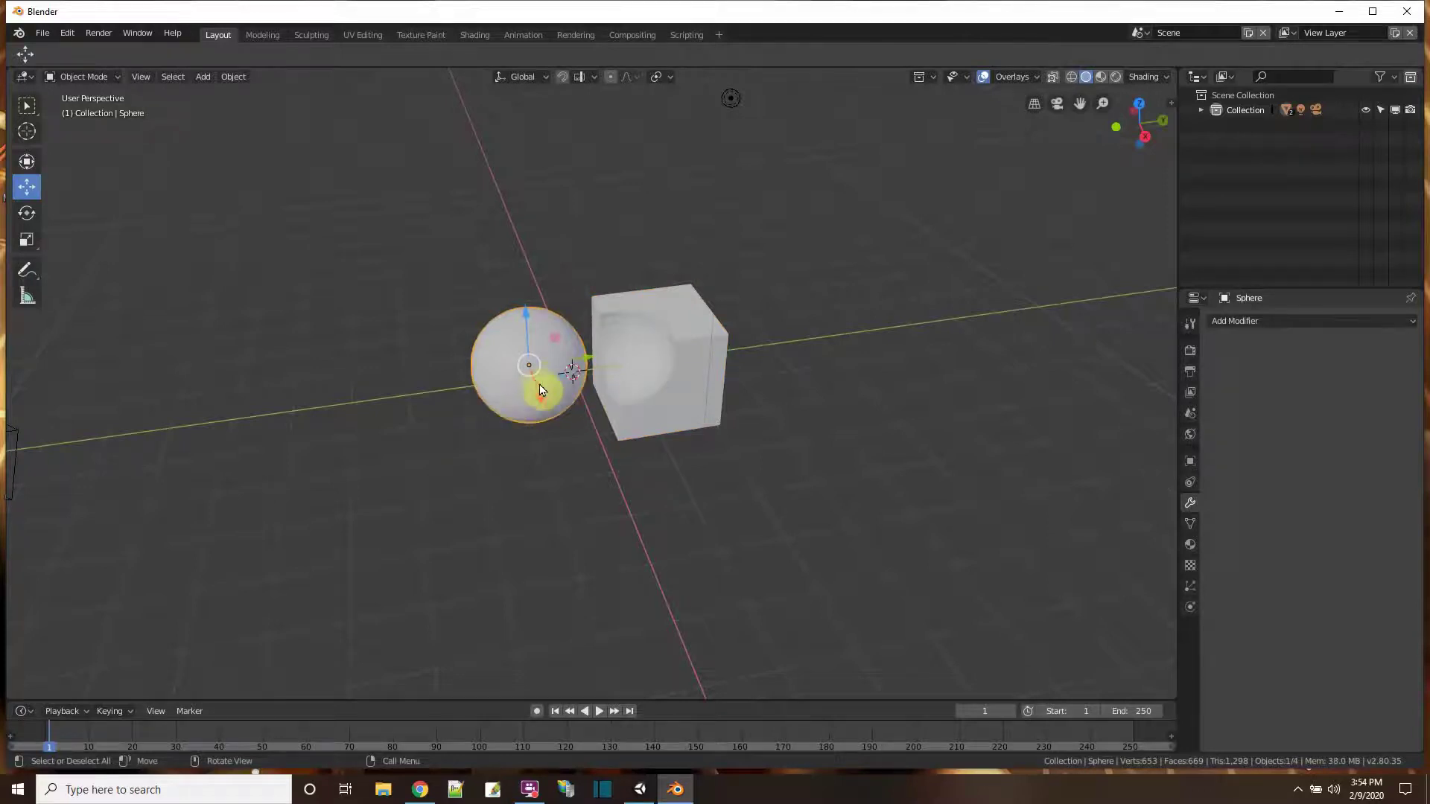
drag(590, 363, 718, 310)
middle_drag(864, 402, 763, 363)
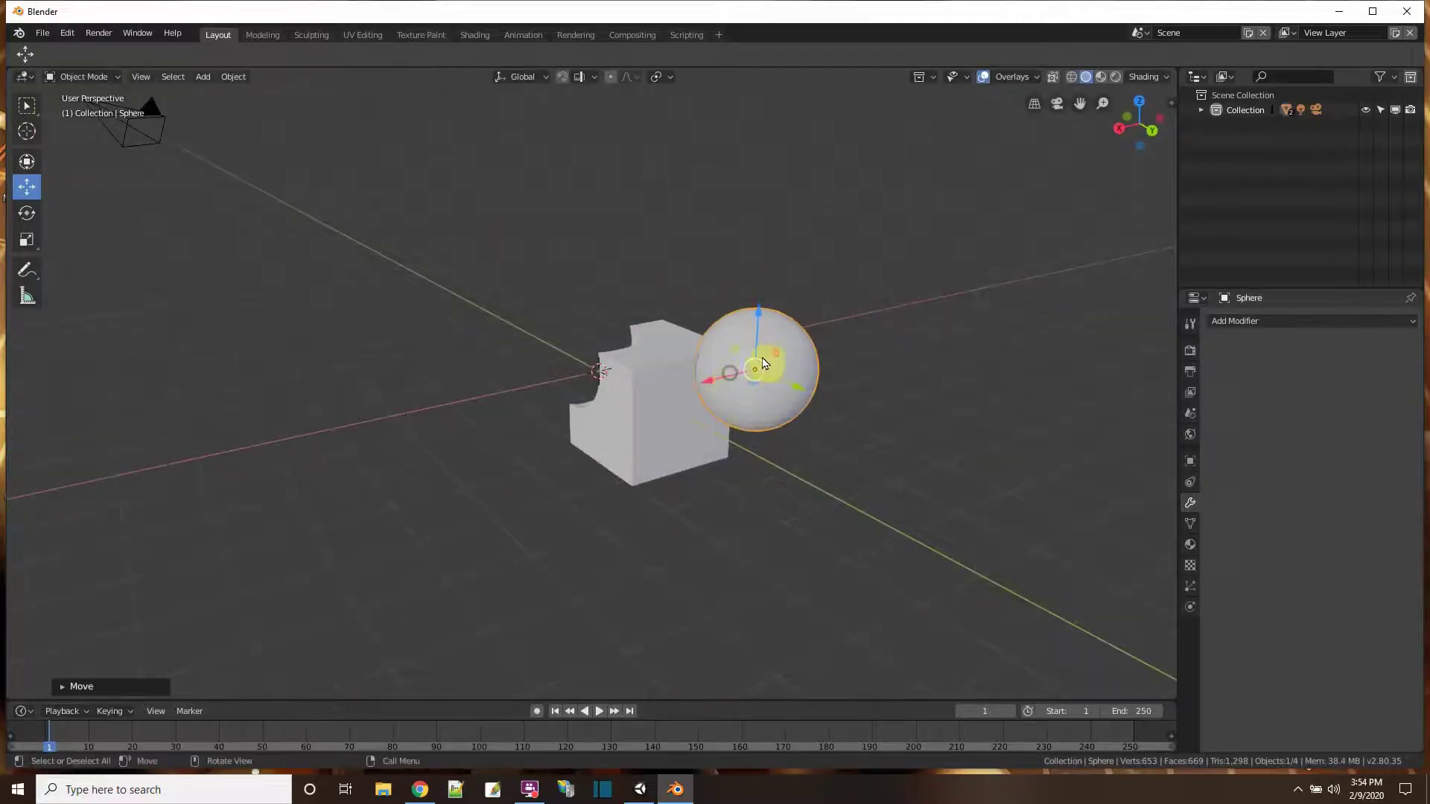
drag(775, 359, 671, 402)
key(x)
middle_drag(670, 402, 564, 412)
drag(565, 411, 511, 399)
middle_drag(511, 399, 836, 514)
Add a Boolean Union modifier to the cube with the Sphere as object, and apply it.
click(715, 443)
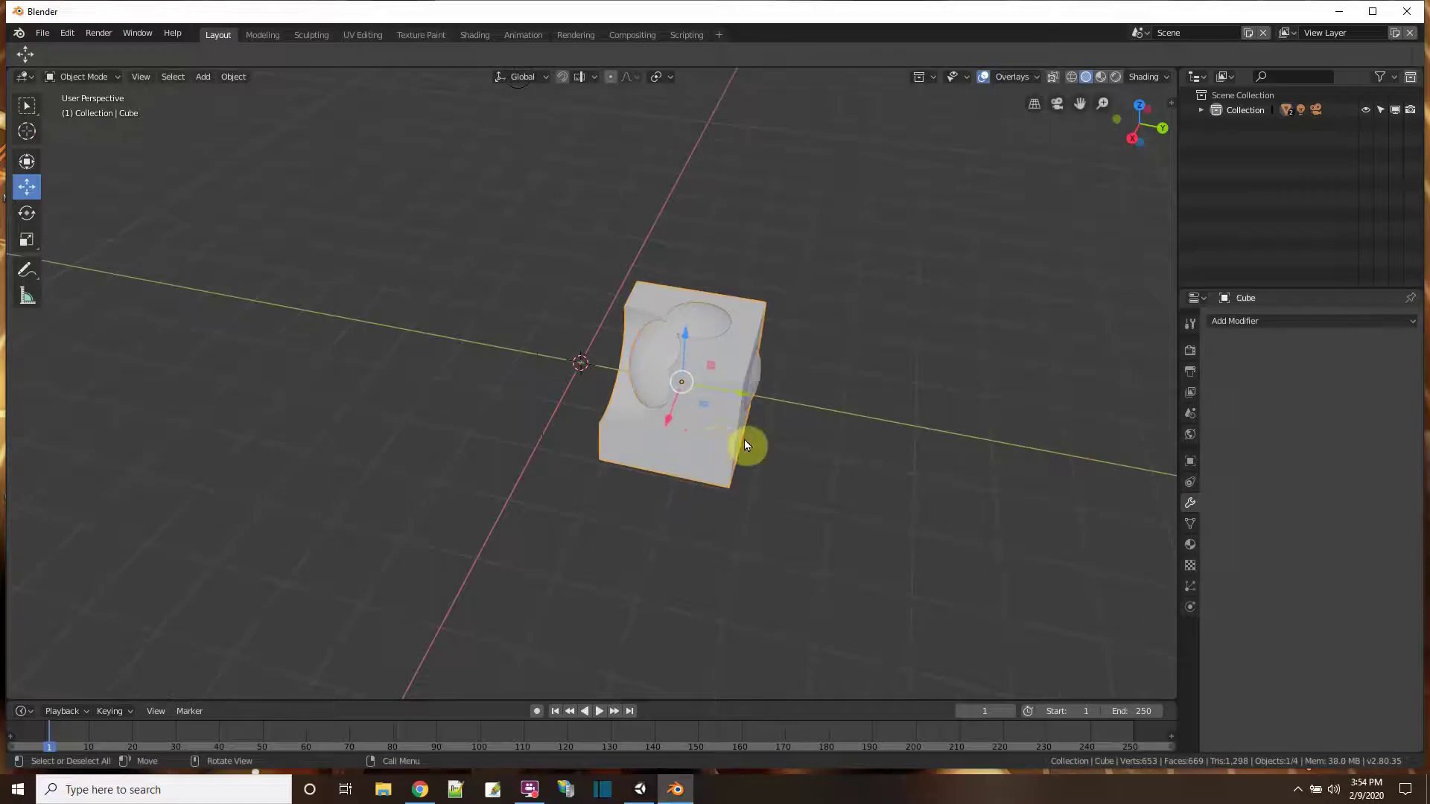
click(1222, 322)
click(1125, 384)
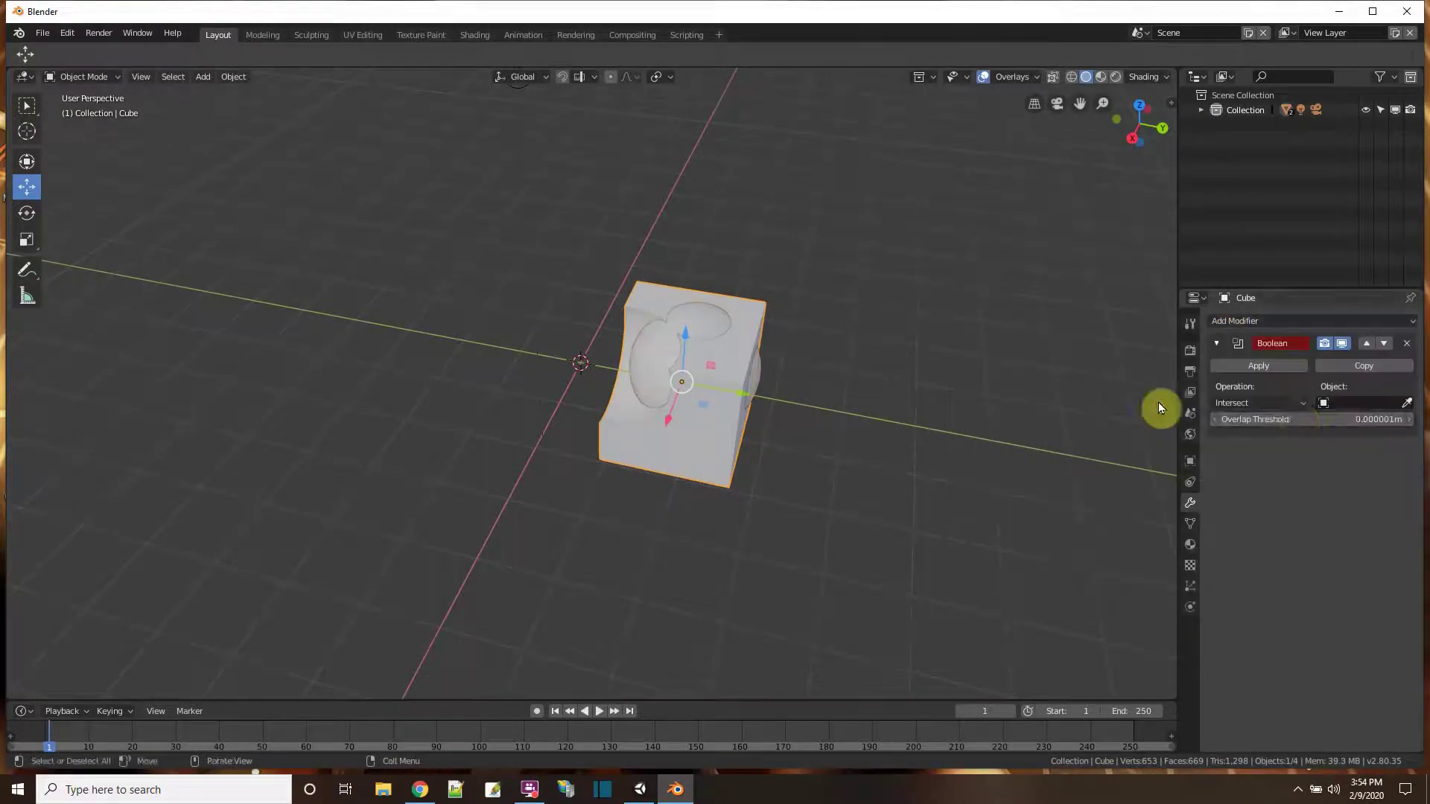
click(1301, 403)
click(1227, 370)
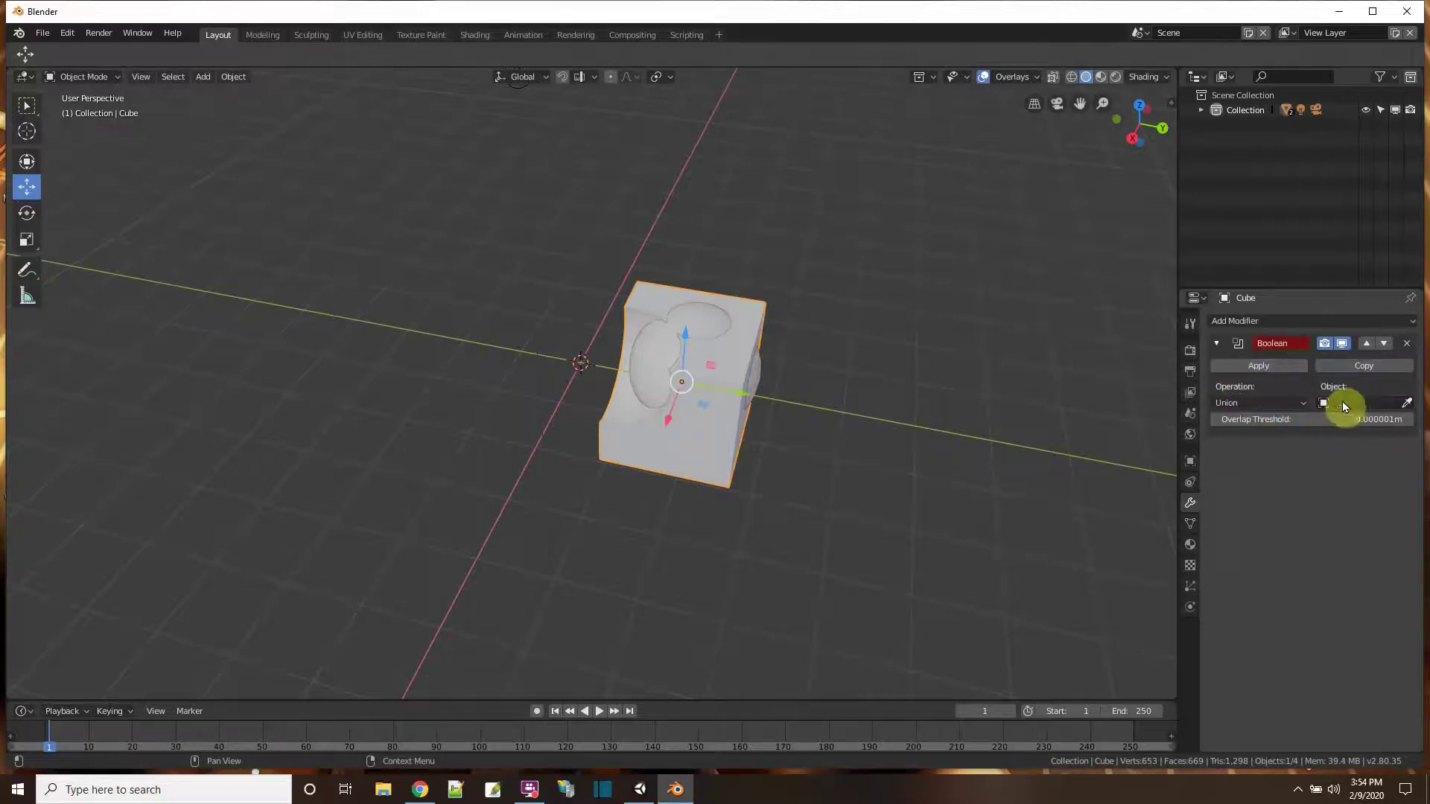
click(1407, 404)
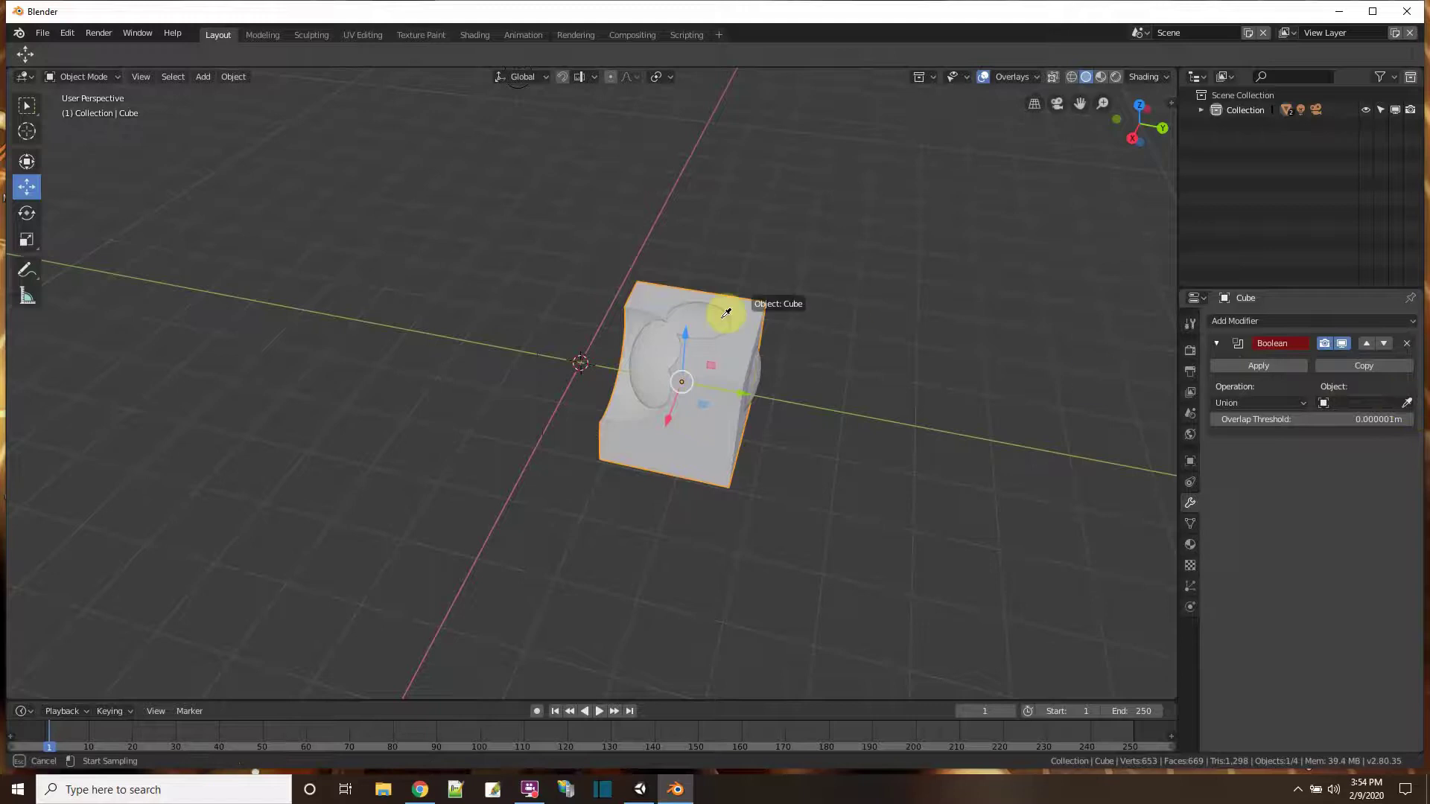
click(652, 361)
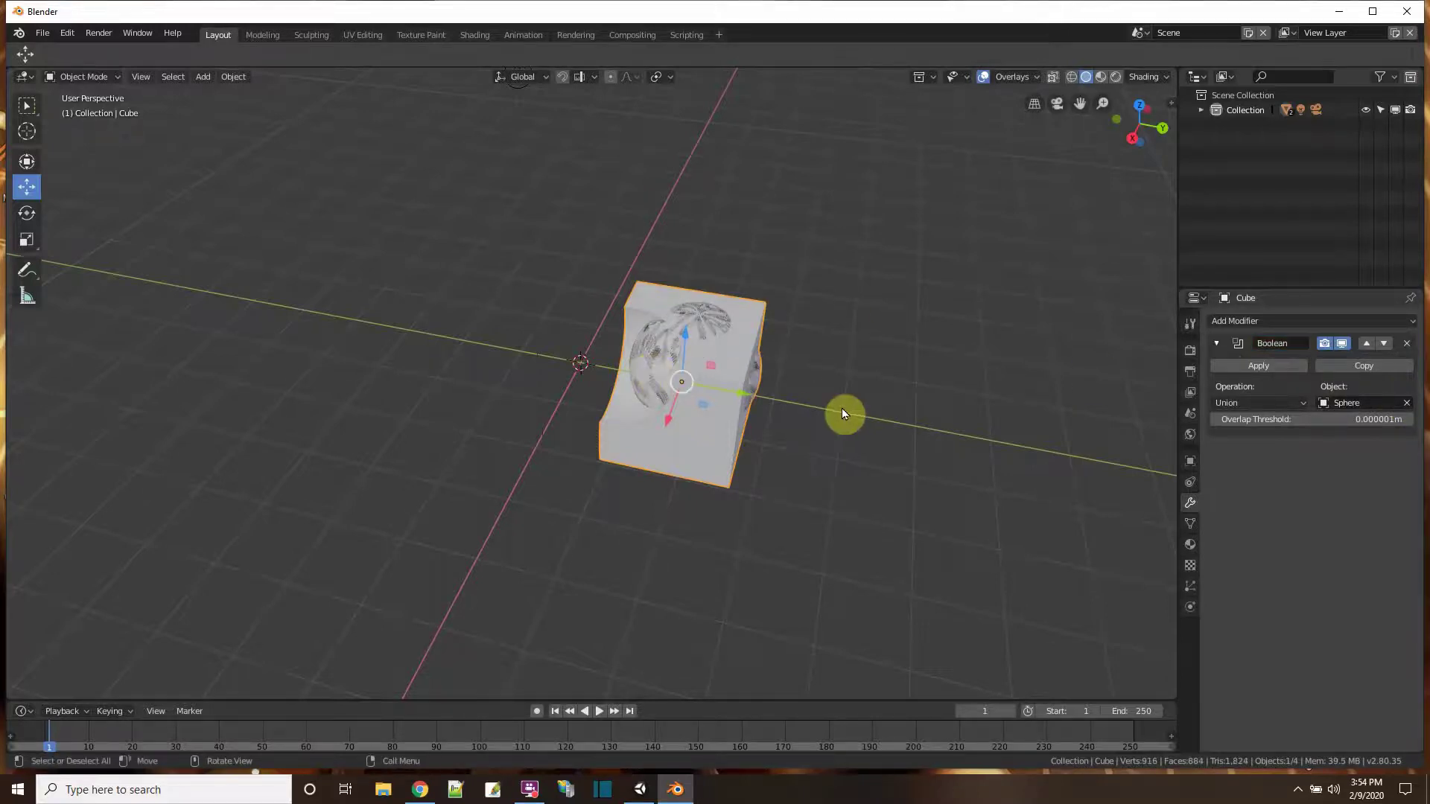
click(1239, 364)
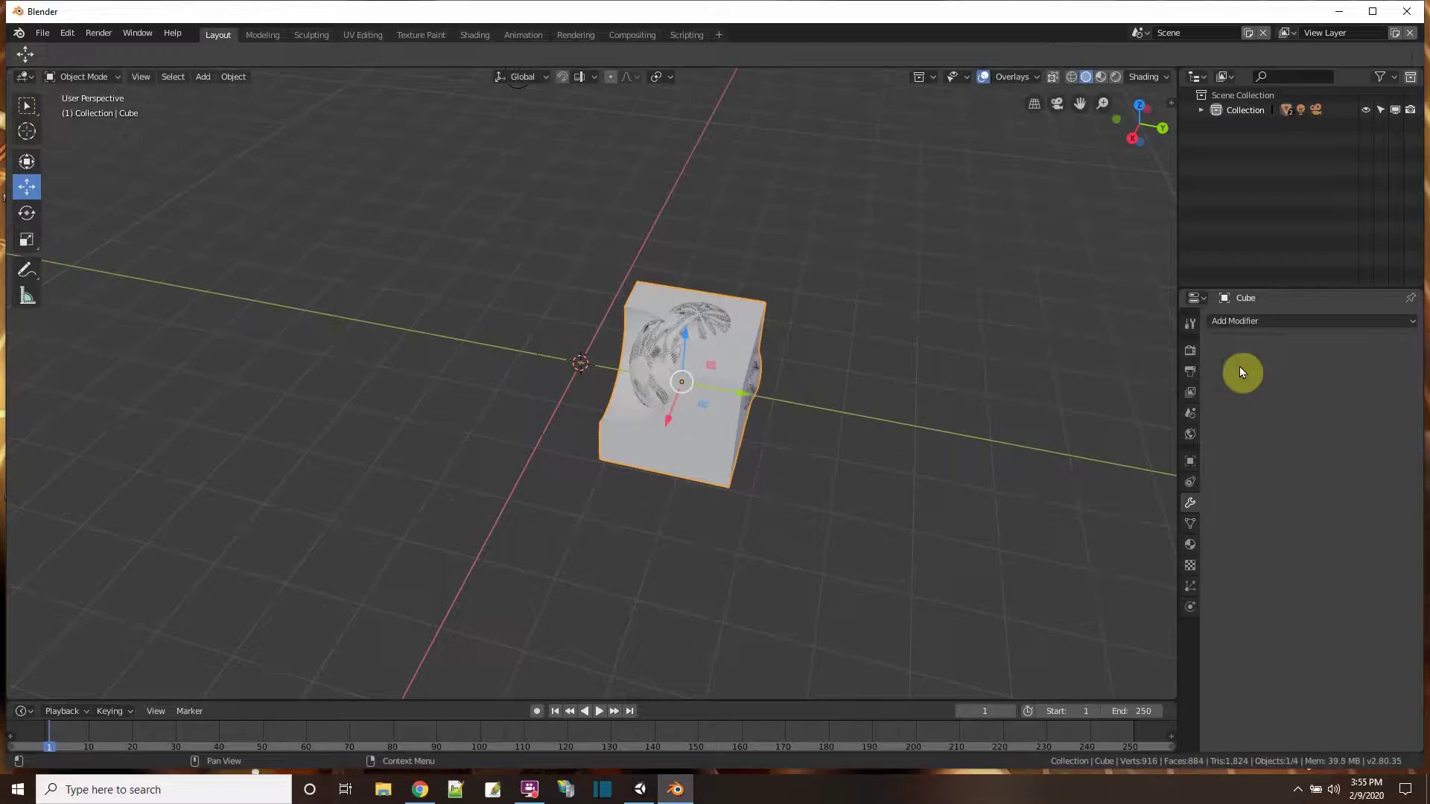
Slide the cube along its Y axis, viewing both objects from near the front.
drag(721, 391, 545, 340)
middle_drag(578, 384, 795, 431)
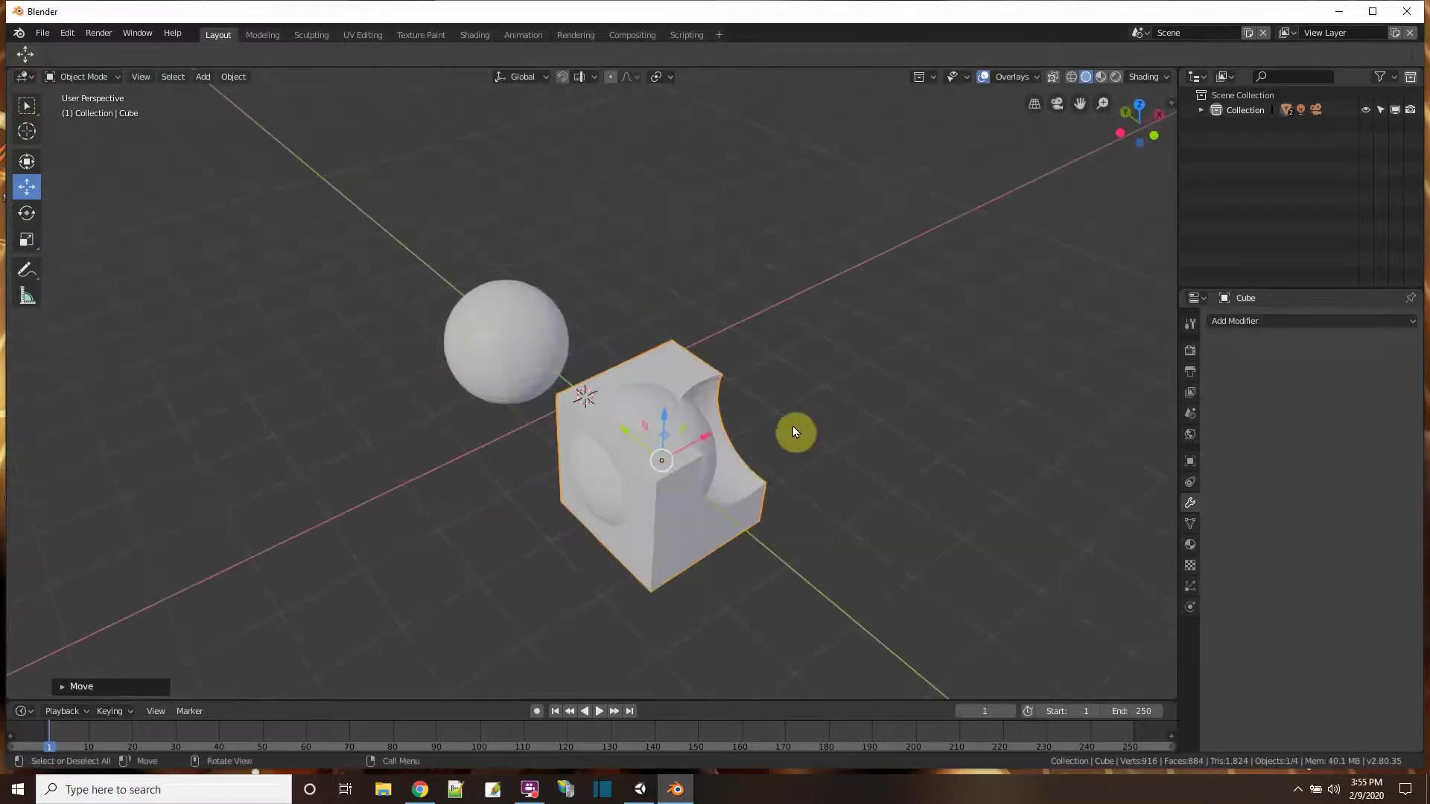
click(669, 507)
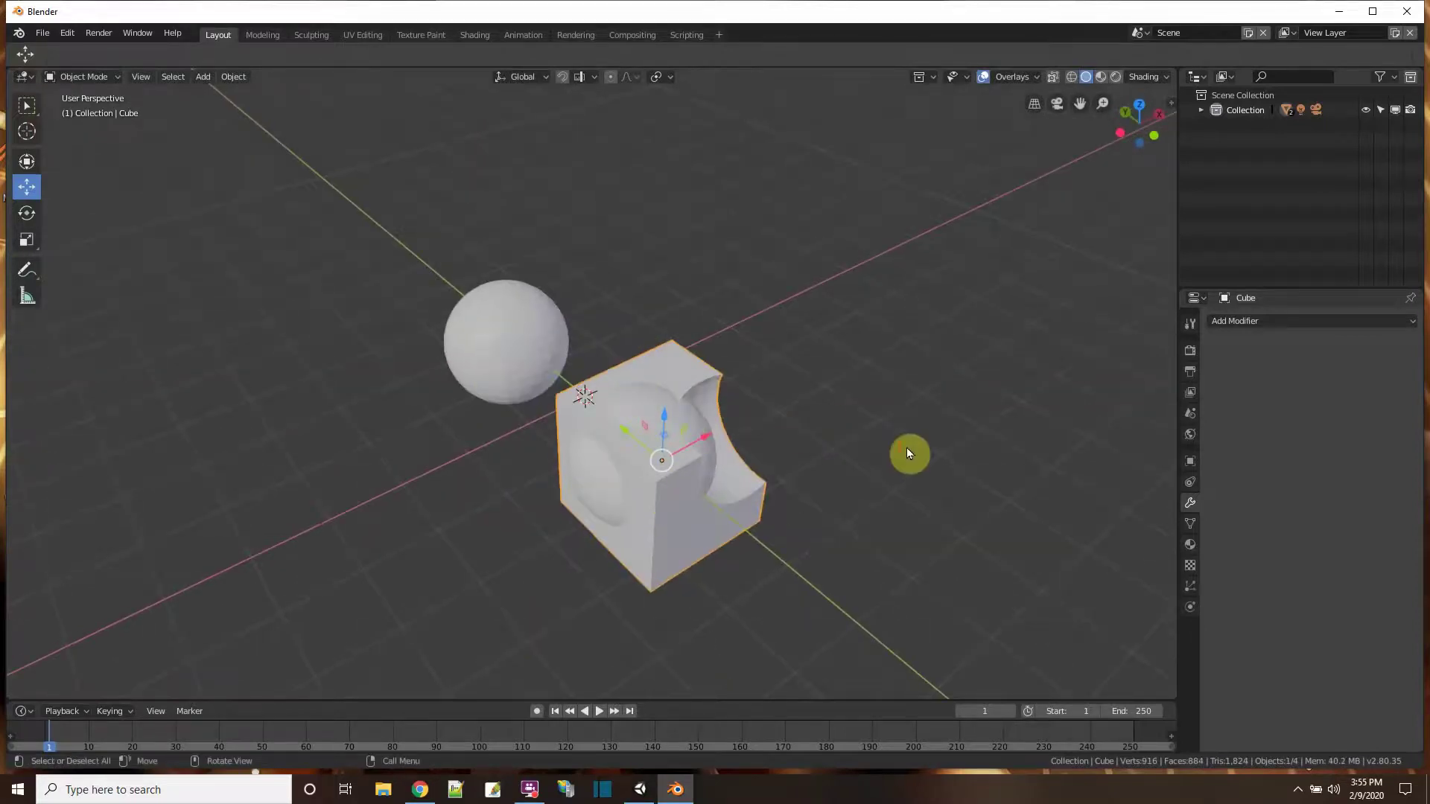
click(906, 449)
click(667, 535)
middle_drag(790, 481, 526, 391)
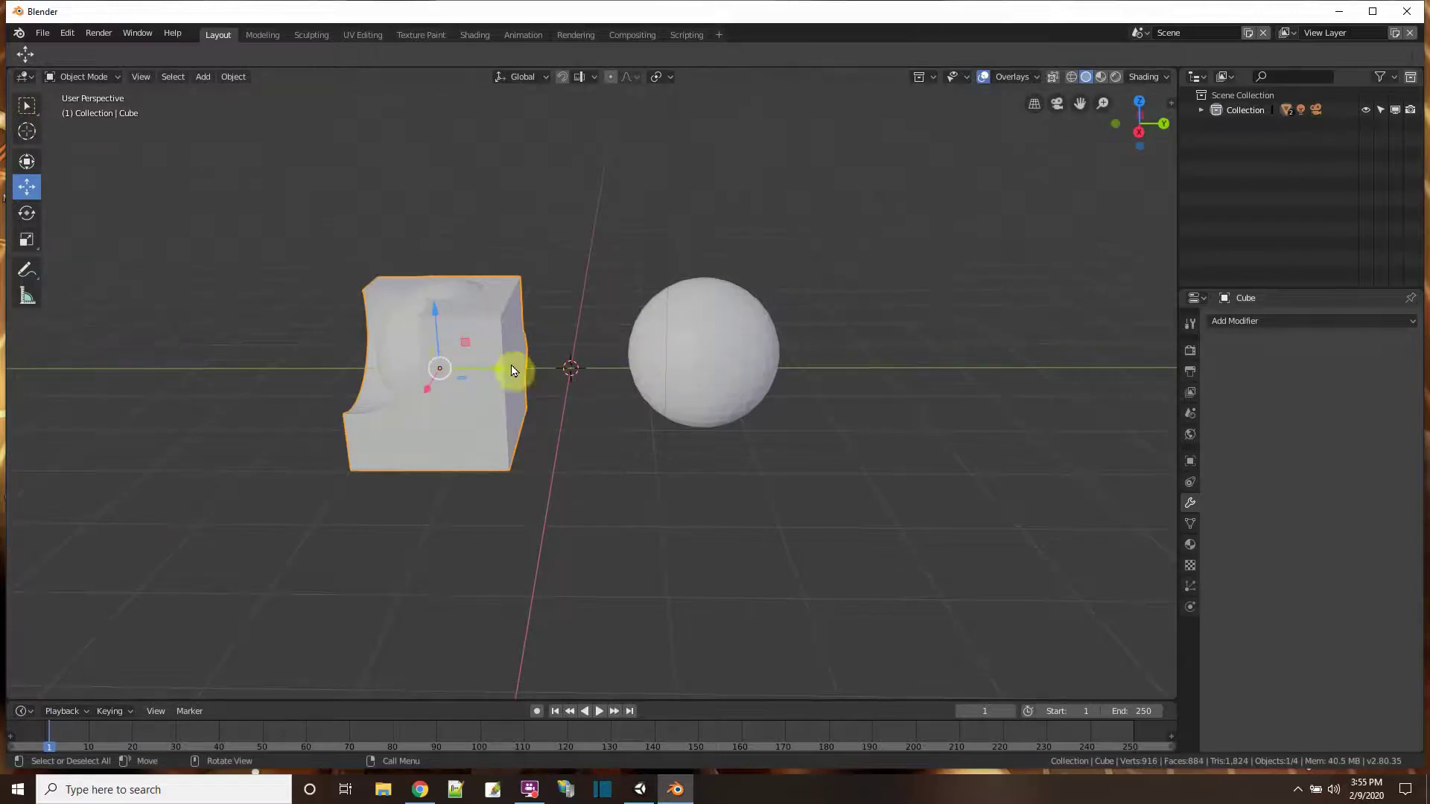
drag(494, 378, 539, 372)
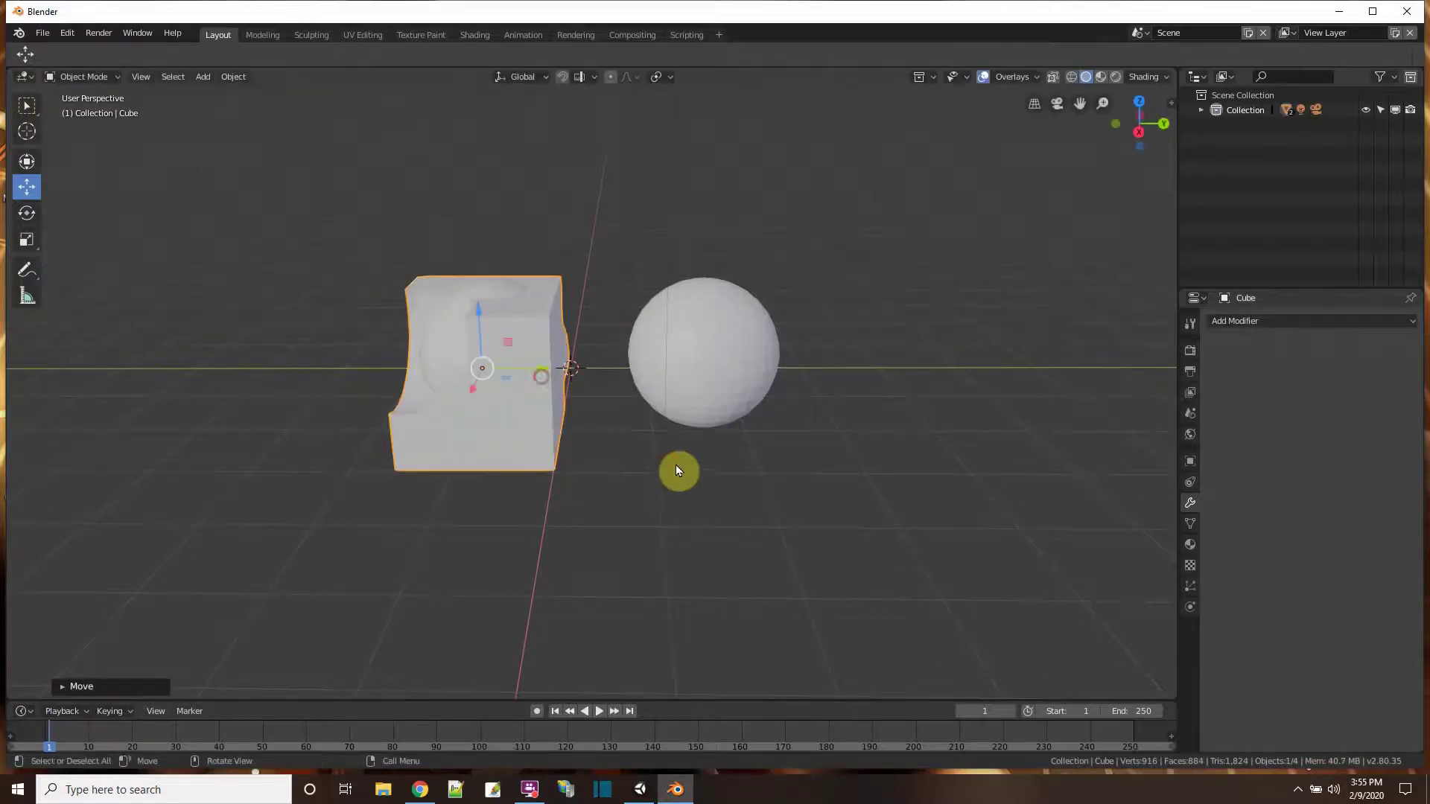
click(676, 470)
click(679, 392)
middle_drag(657, 426, 621, 531)
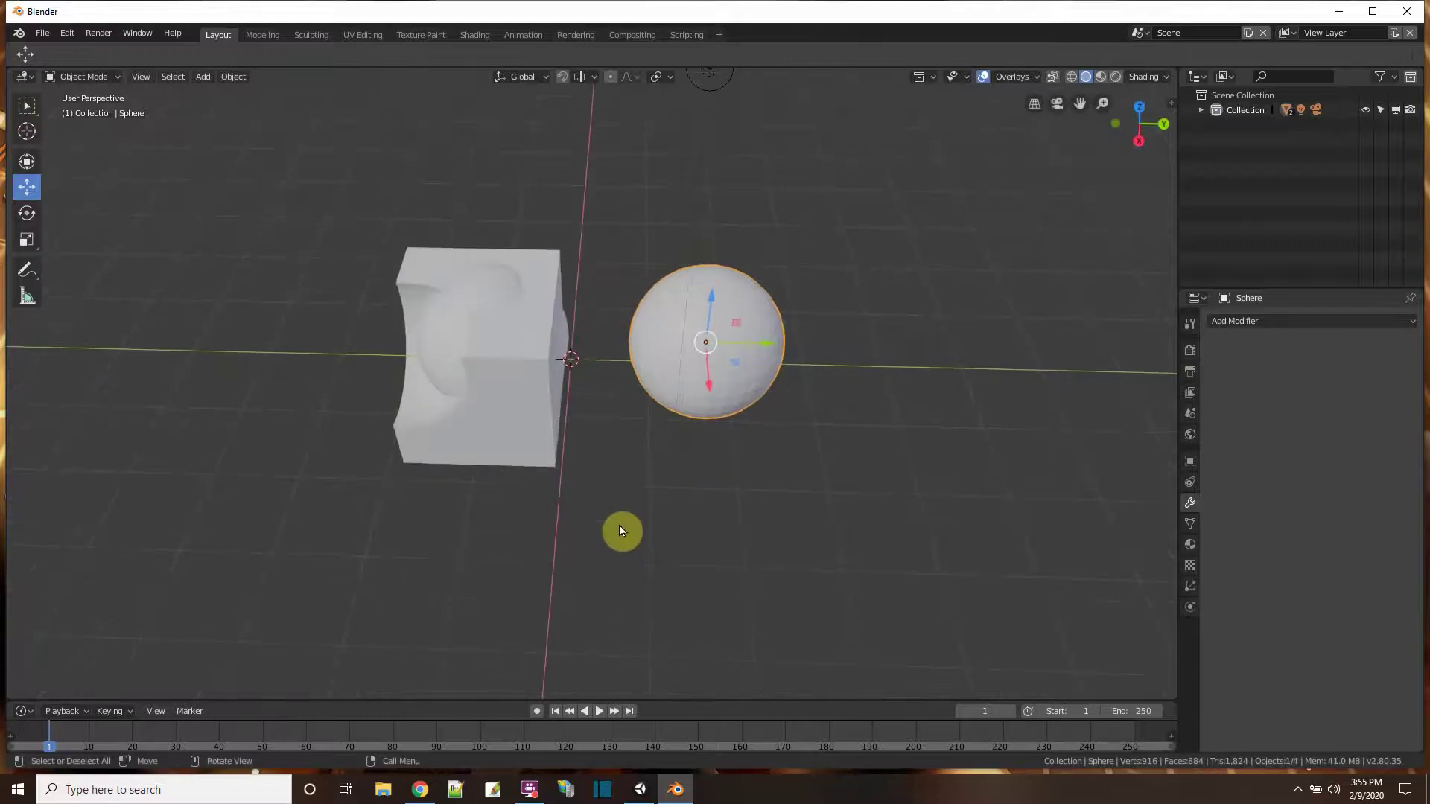
click(520, 362)
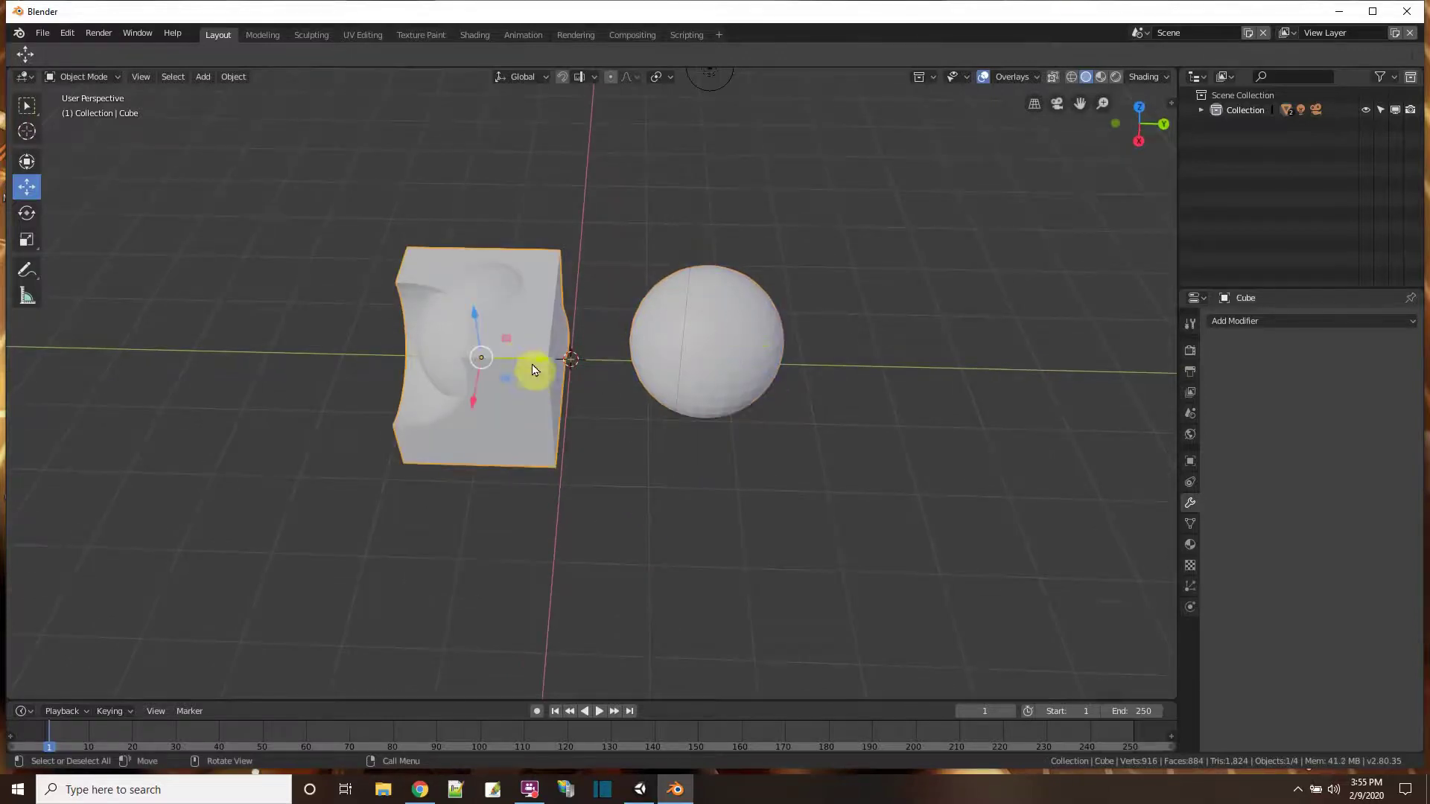
drag(534, 370, 602, 377)
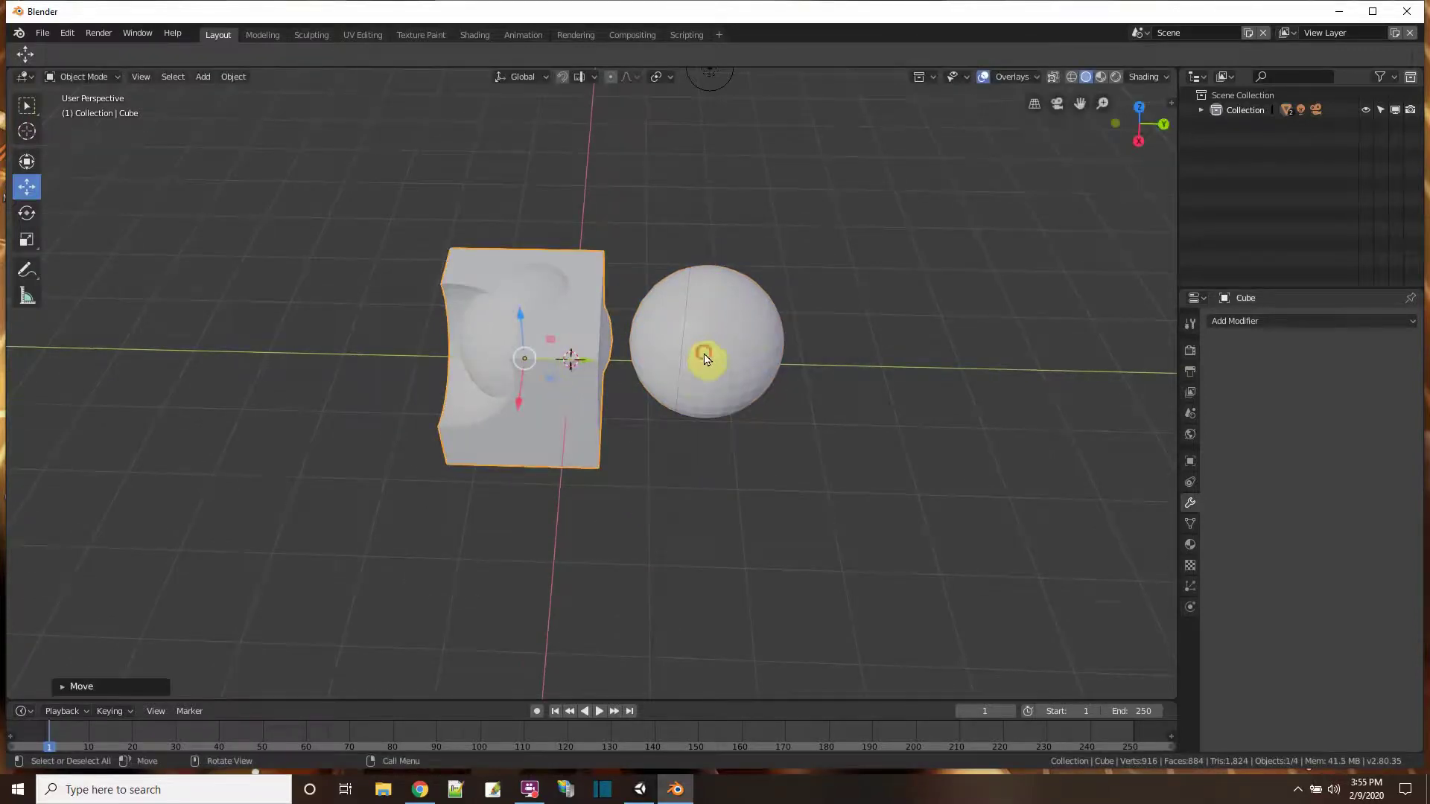
Reposition the sphere along X and Y next to the cube.
click(719, 355)
drag(763, 344, 641, 338)
drag(586, 389, 588, 429)
middle_drag(651, 444, 740, 452)
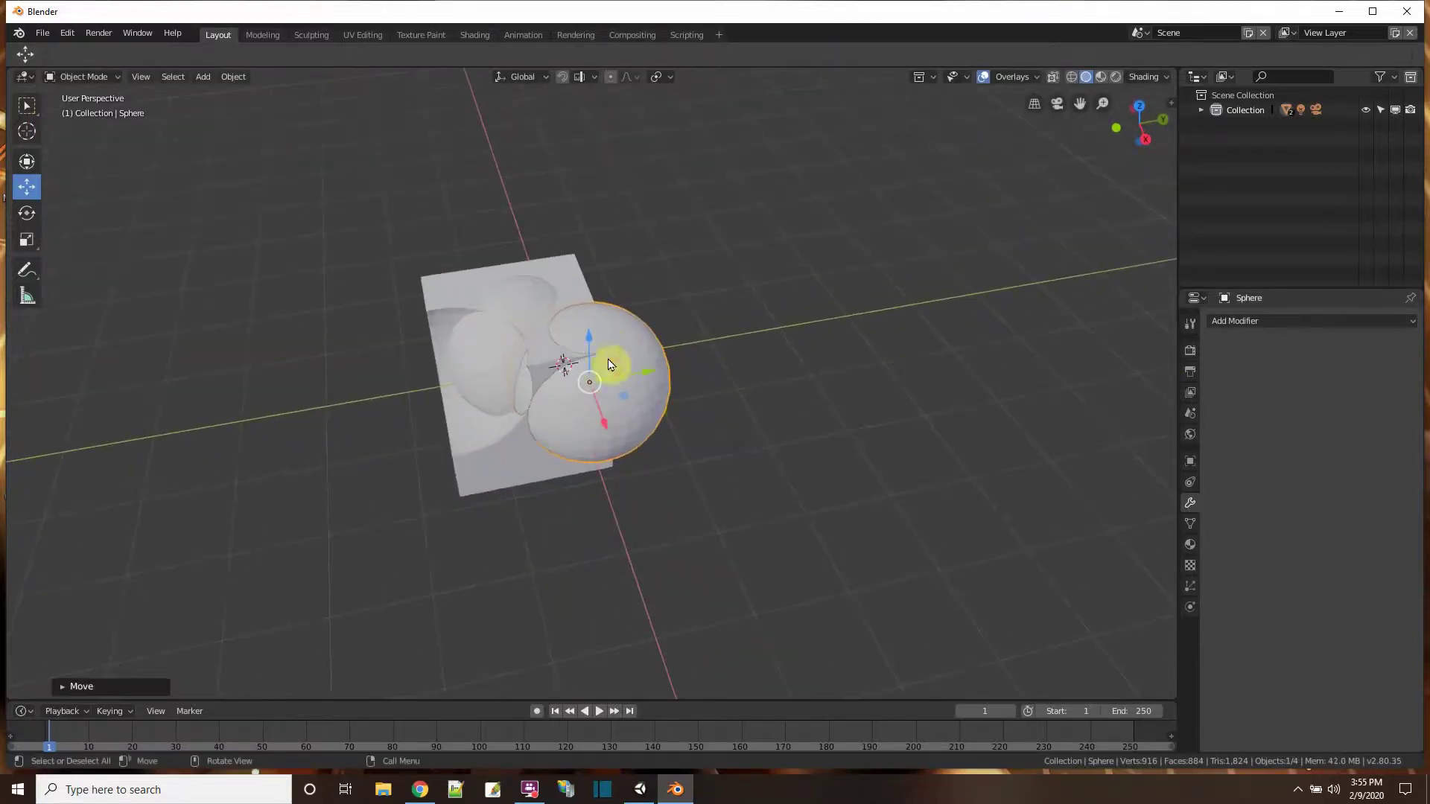
drag(648, 373, 628, 371)
mouse_move(782, 462)
middle_down()
mouse_move(830, 428)
mouse_move(759, 451)
middle_up()
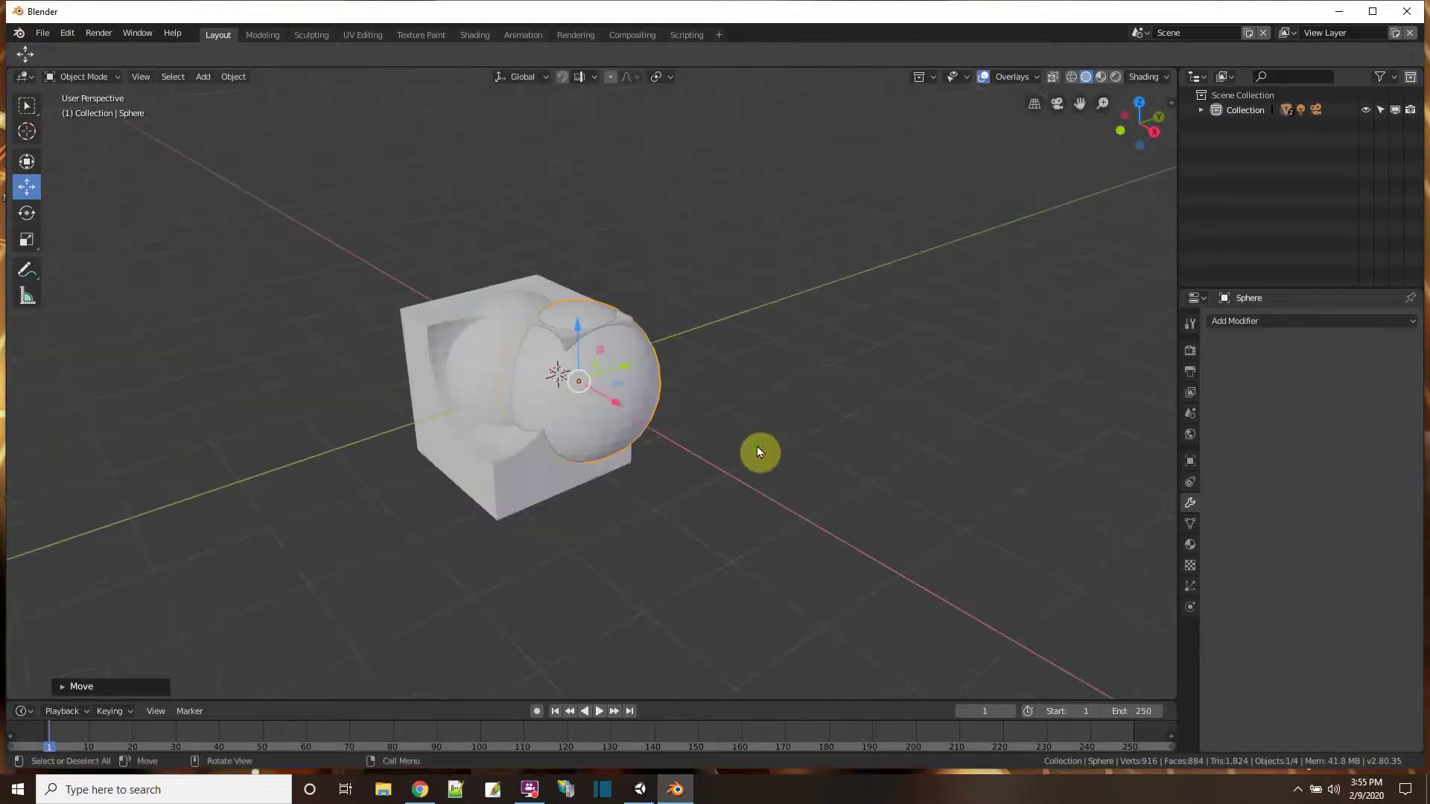
Move the cube right, away from the sphere, exposing the spherical hollow.
click(530, 479)
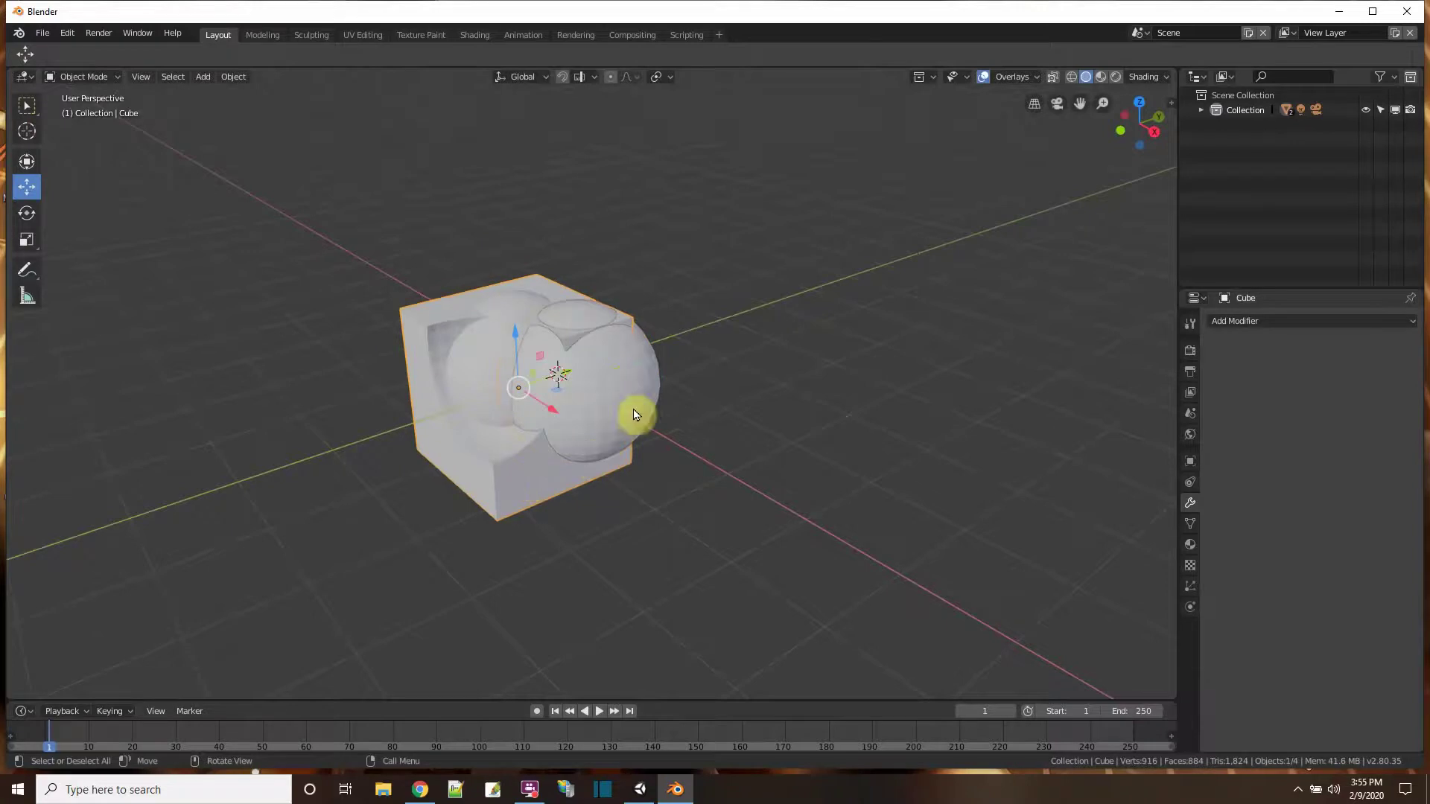
drag(562, 380, 862, 310)
click(568, 382)
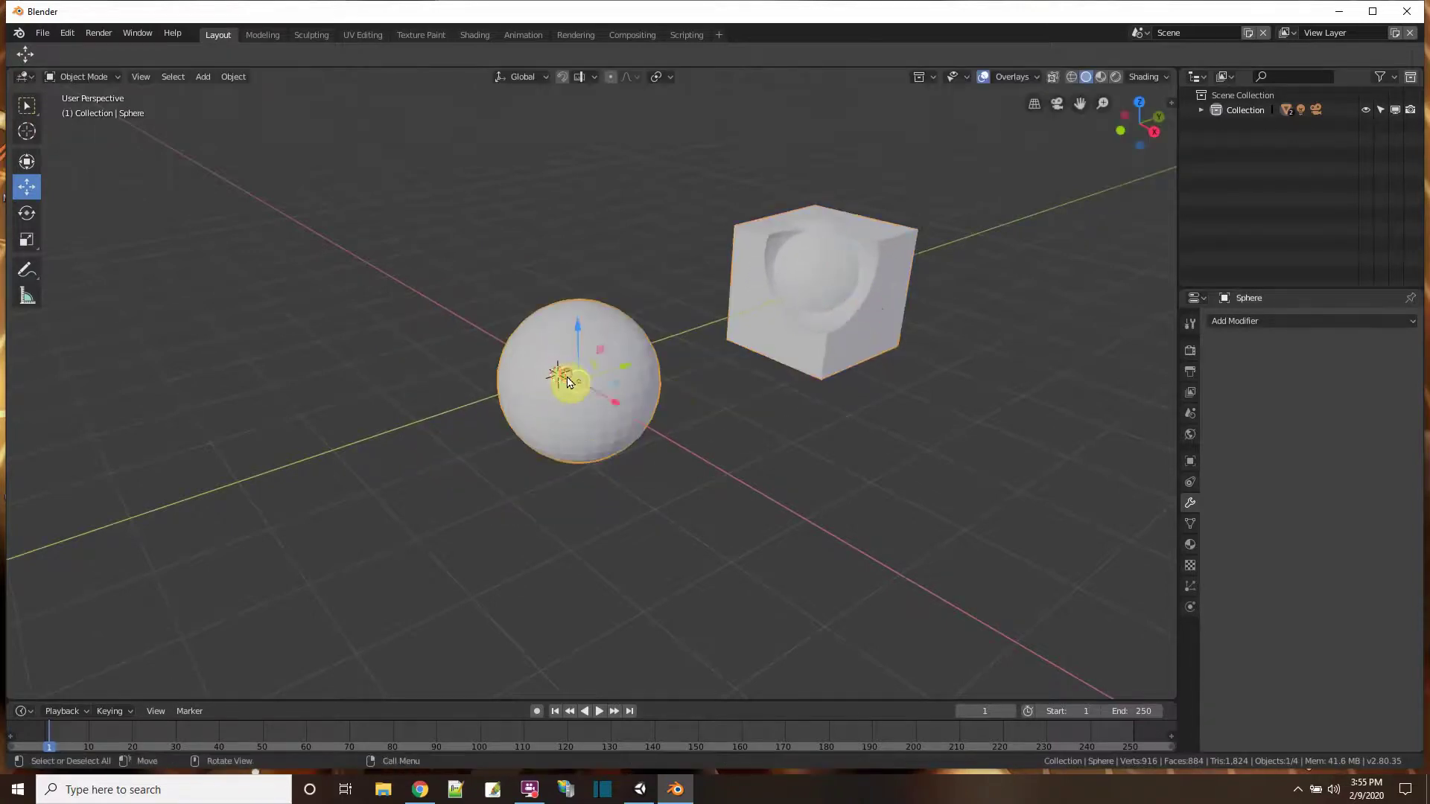
Shift the sphere down-left and add a new cube, Cube.001, at the origin.
drag(615, 371, 437, 417)
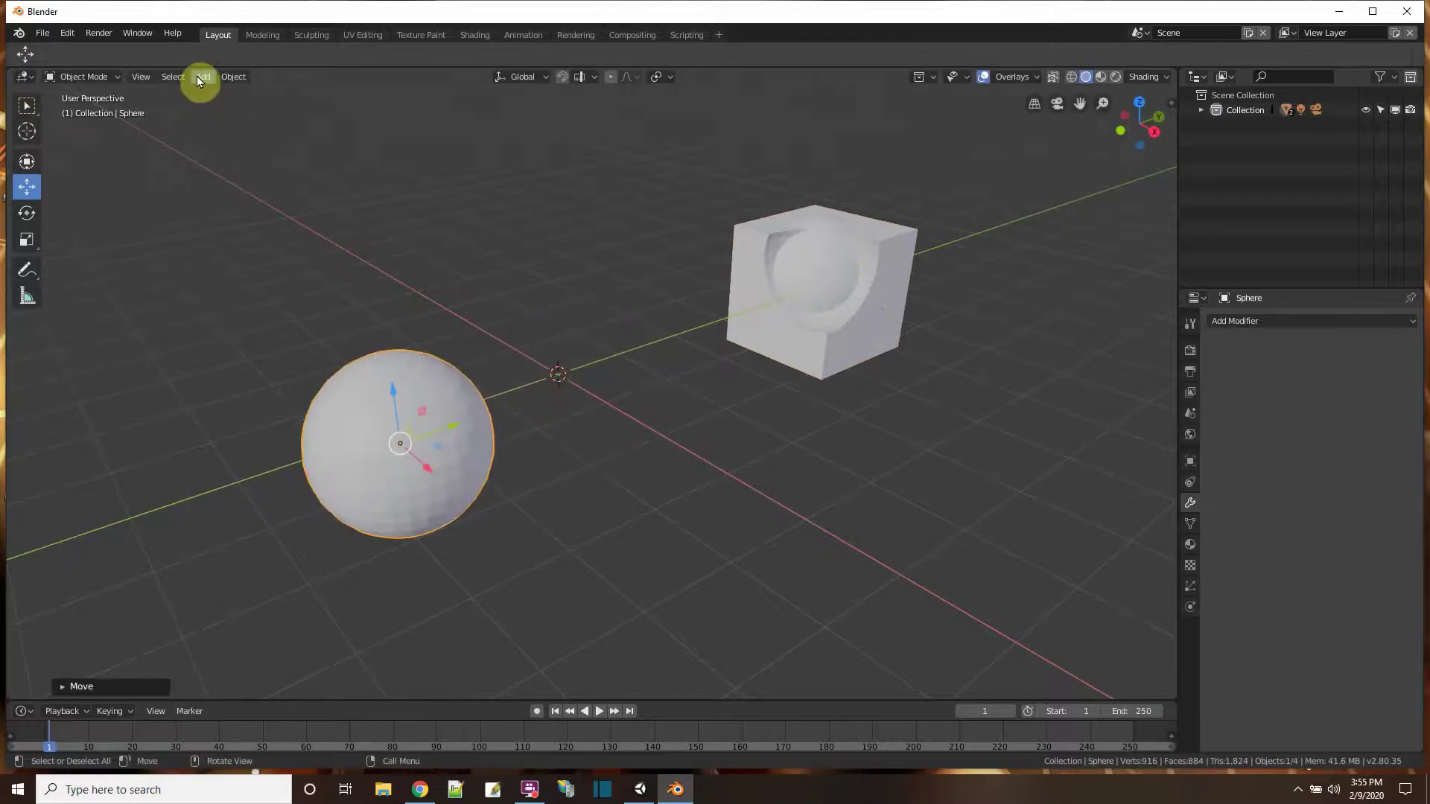
click(196, 76)
mouse_move(209, 104)
mouse_move(286, 100)
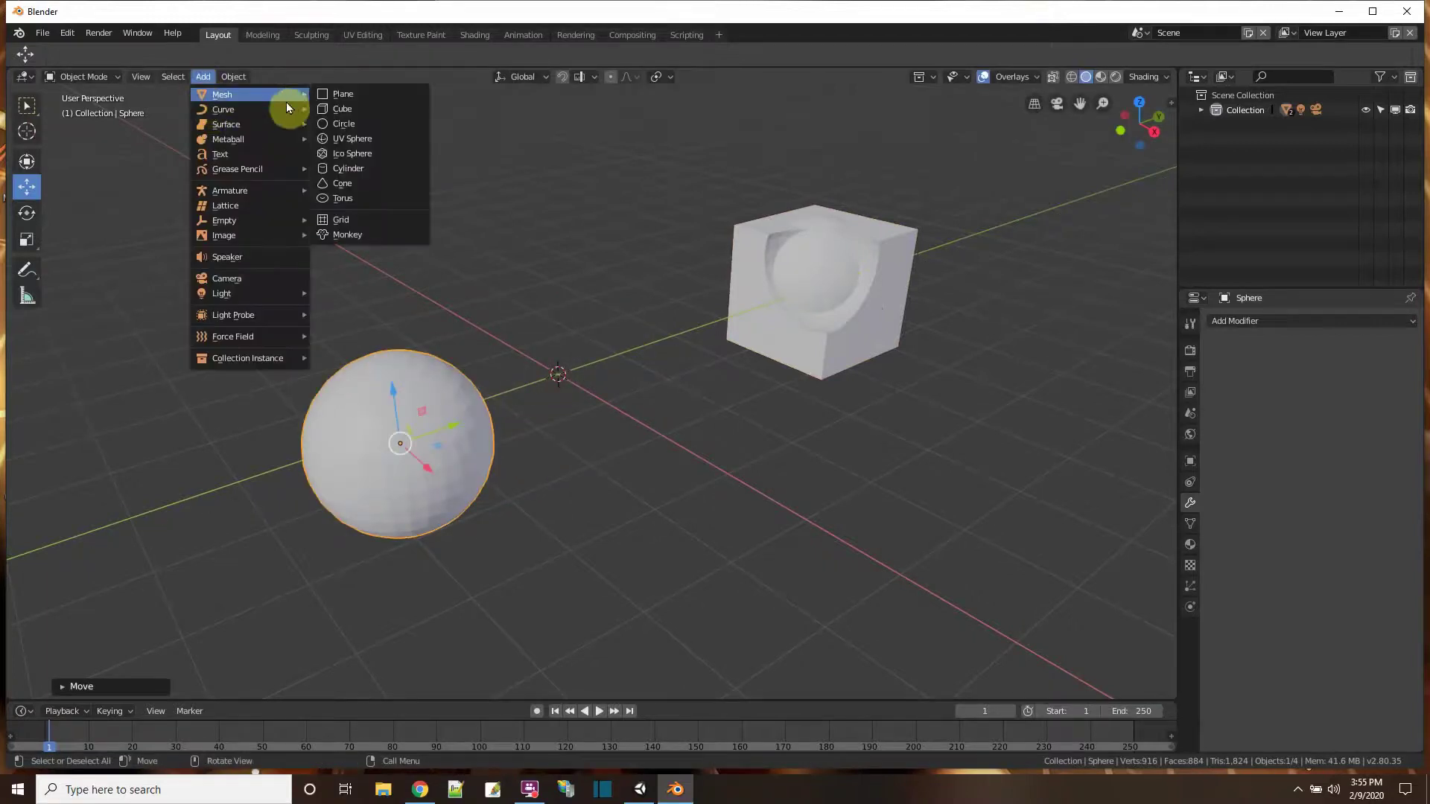
click(351, 108)
Move the sphere so it overlaps the left side of Cube.001.
click(392, 457)
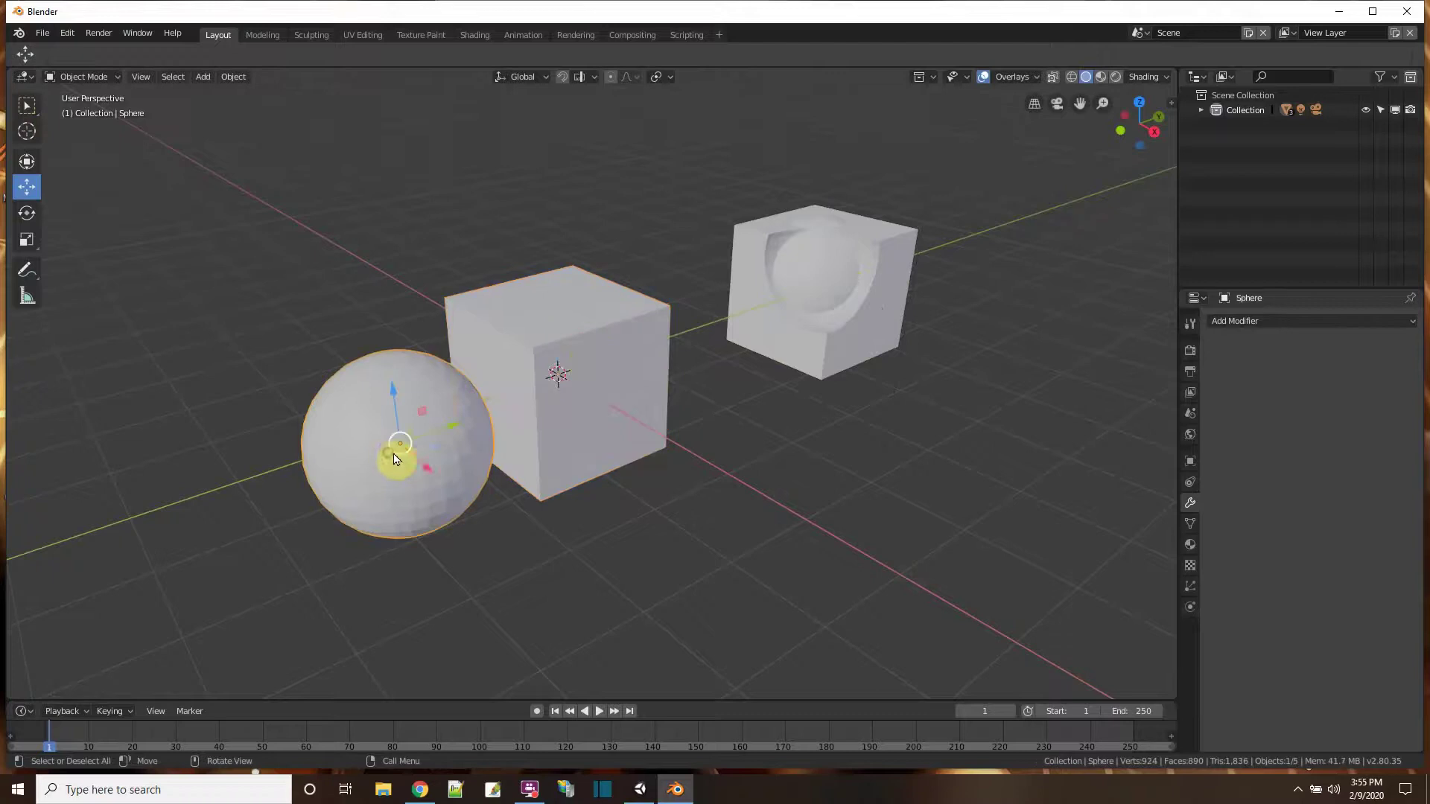
drag(447, 424, 563, 422)
middle_drag(563, 422, 648, 502)
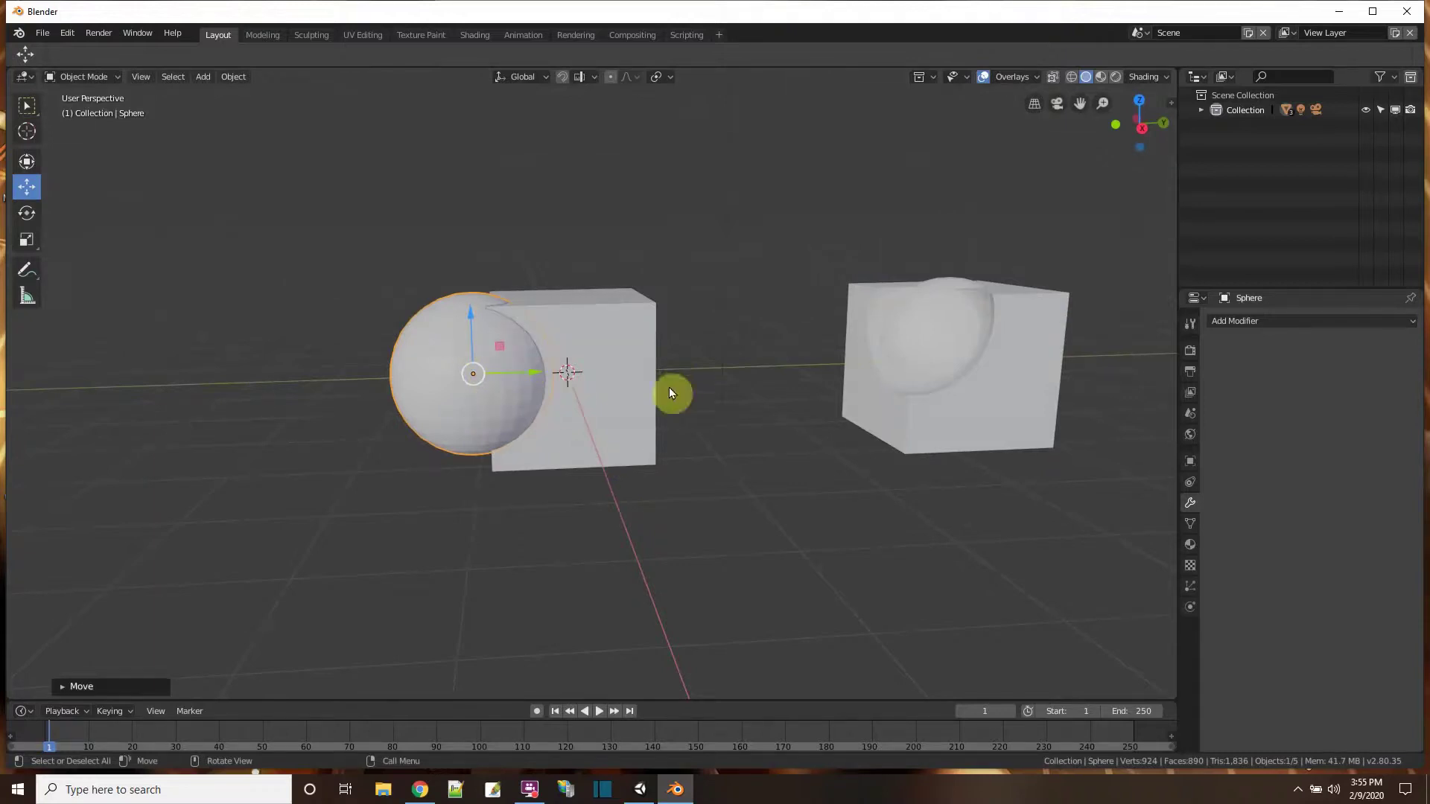
click(550, 412)
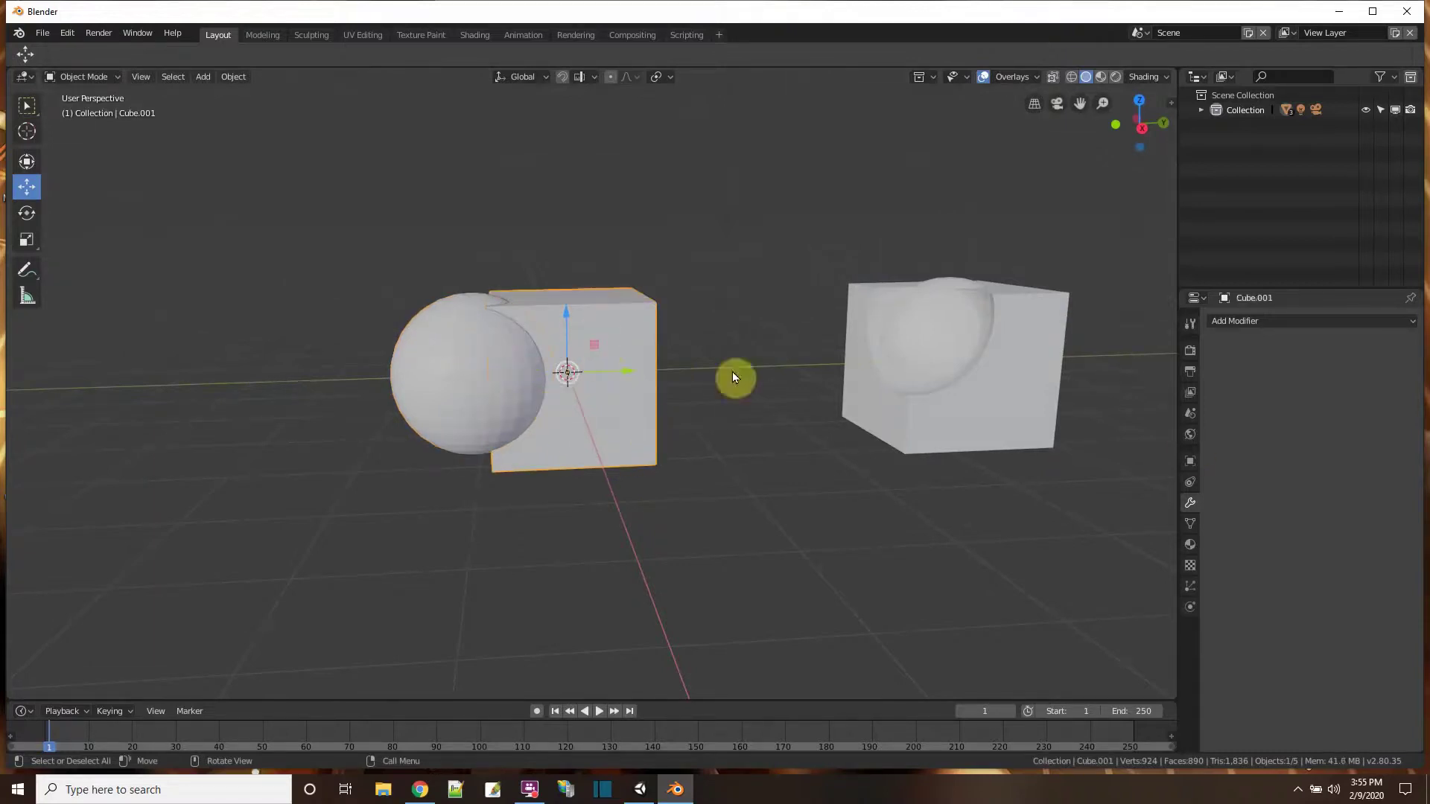
Give Cube.001 a Boolean Intersect modifier with the Sphere as object, and apply it.
click(1228, 322)
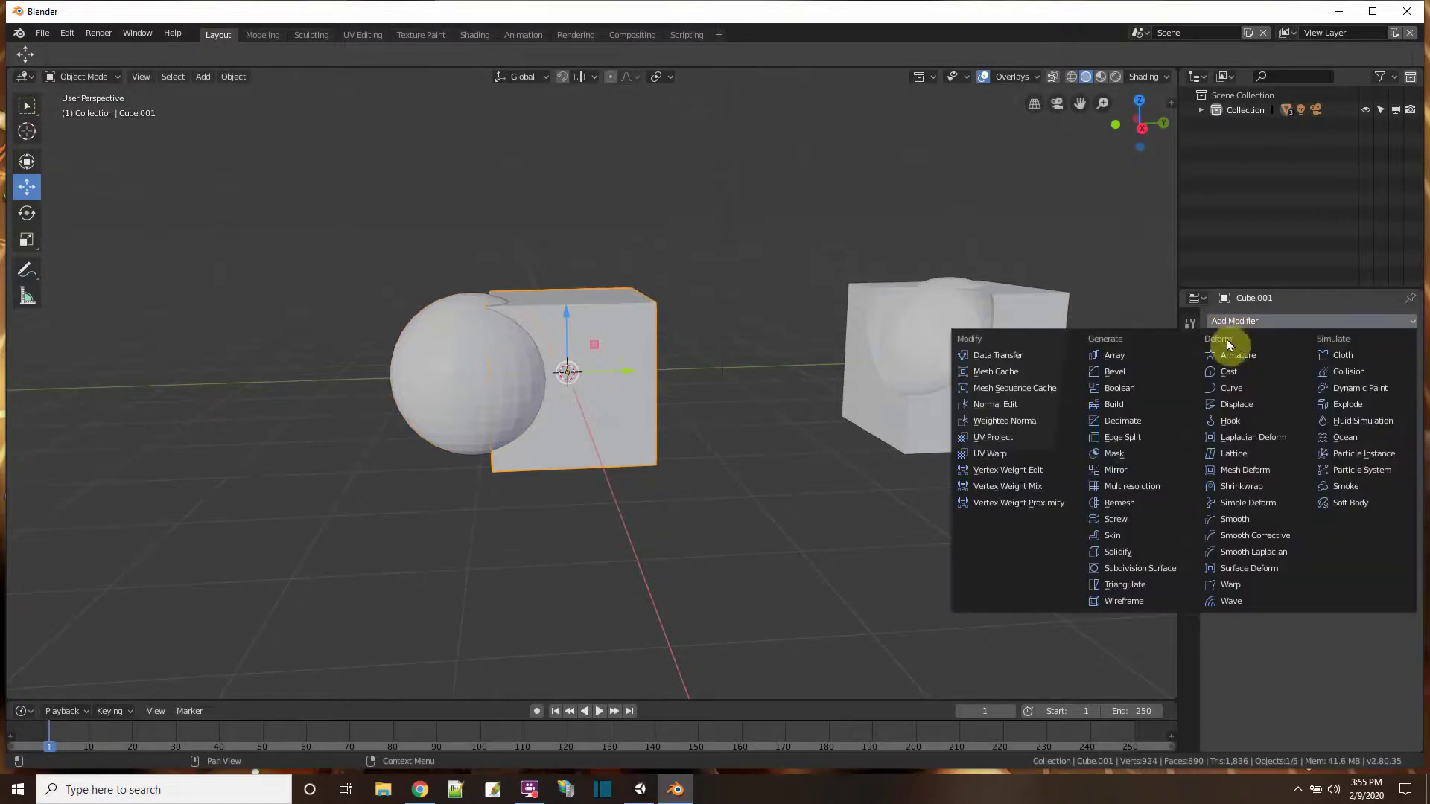
click(1118, 388)
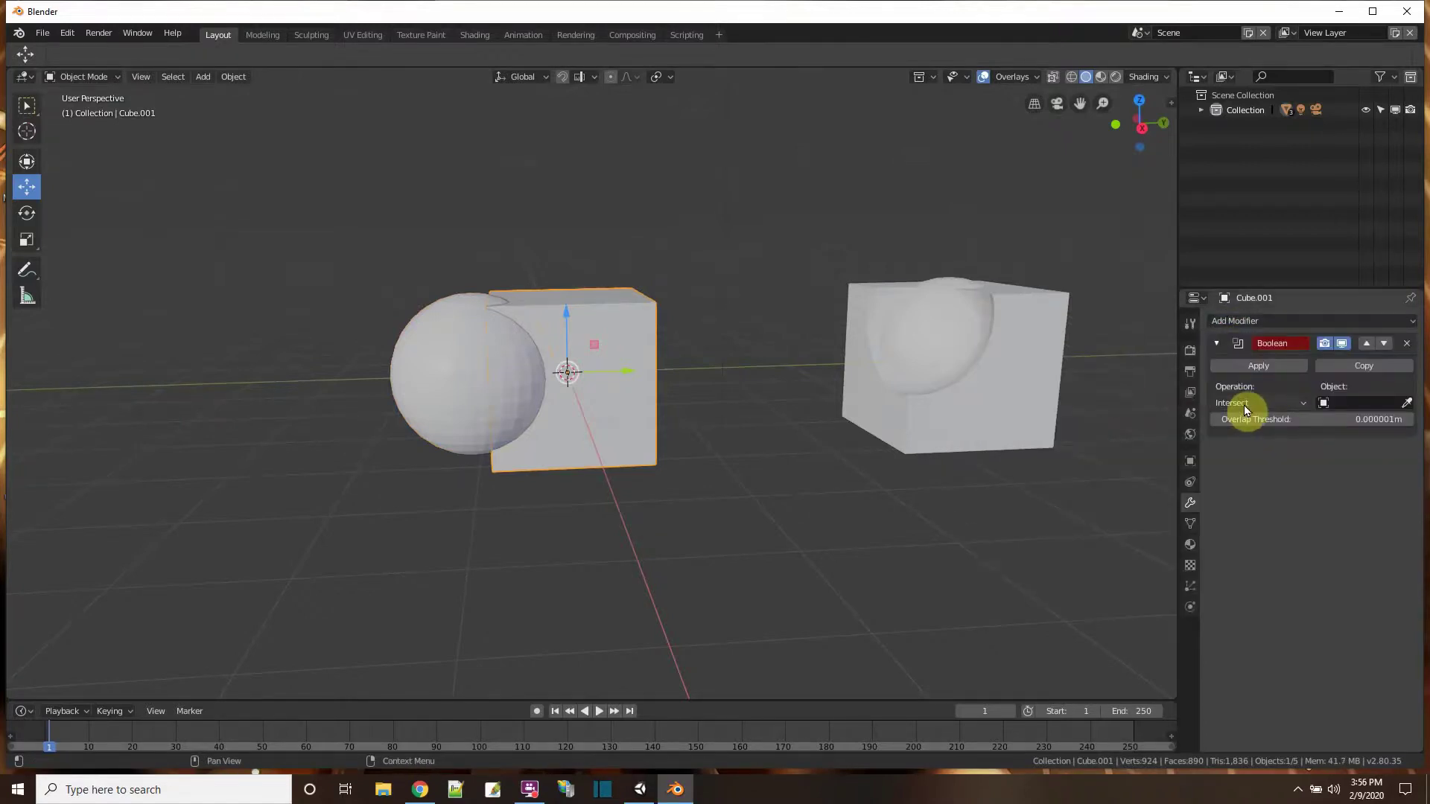
click(1407, 404)
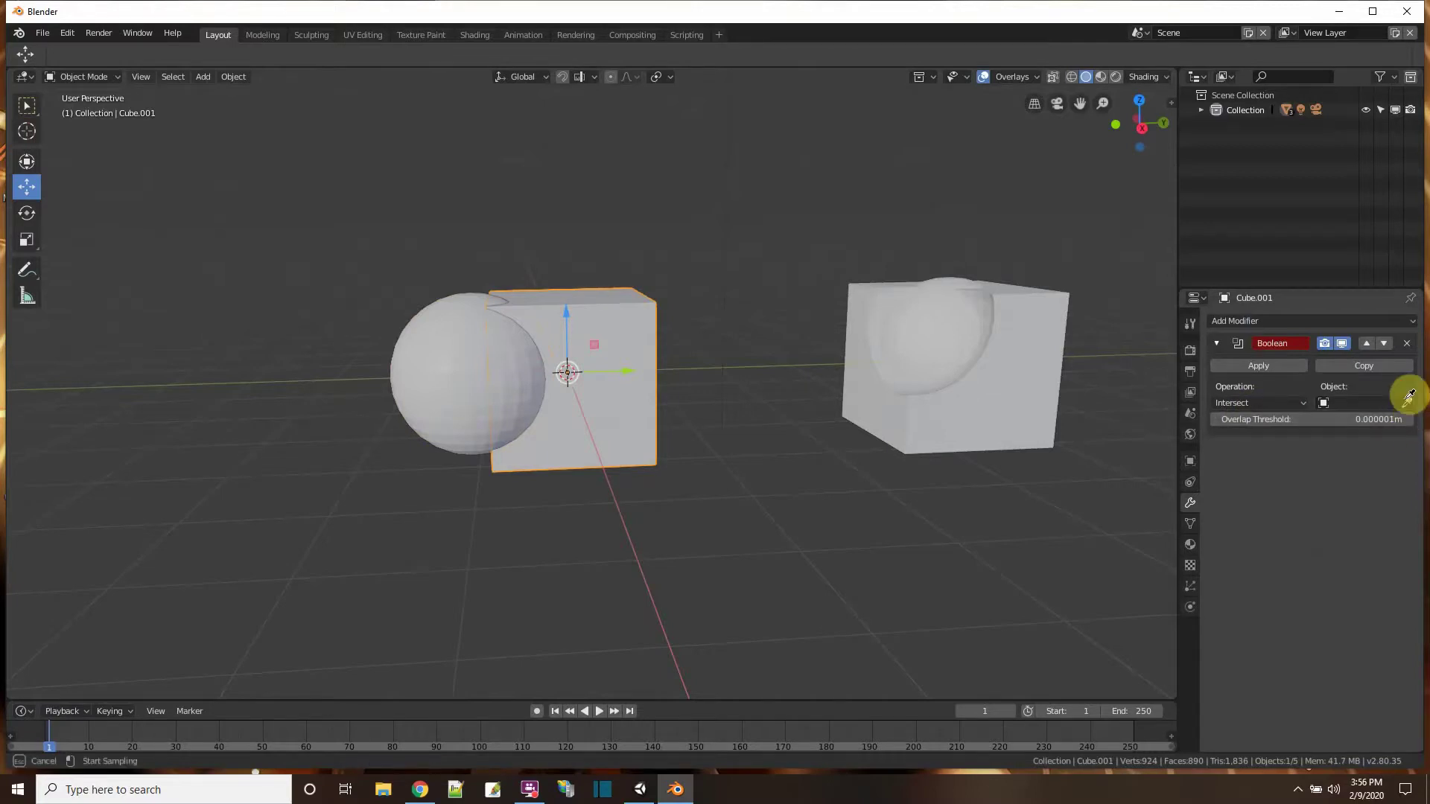
click(439, 370)
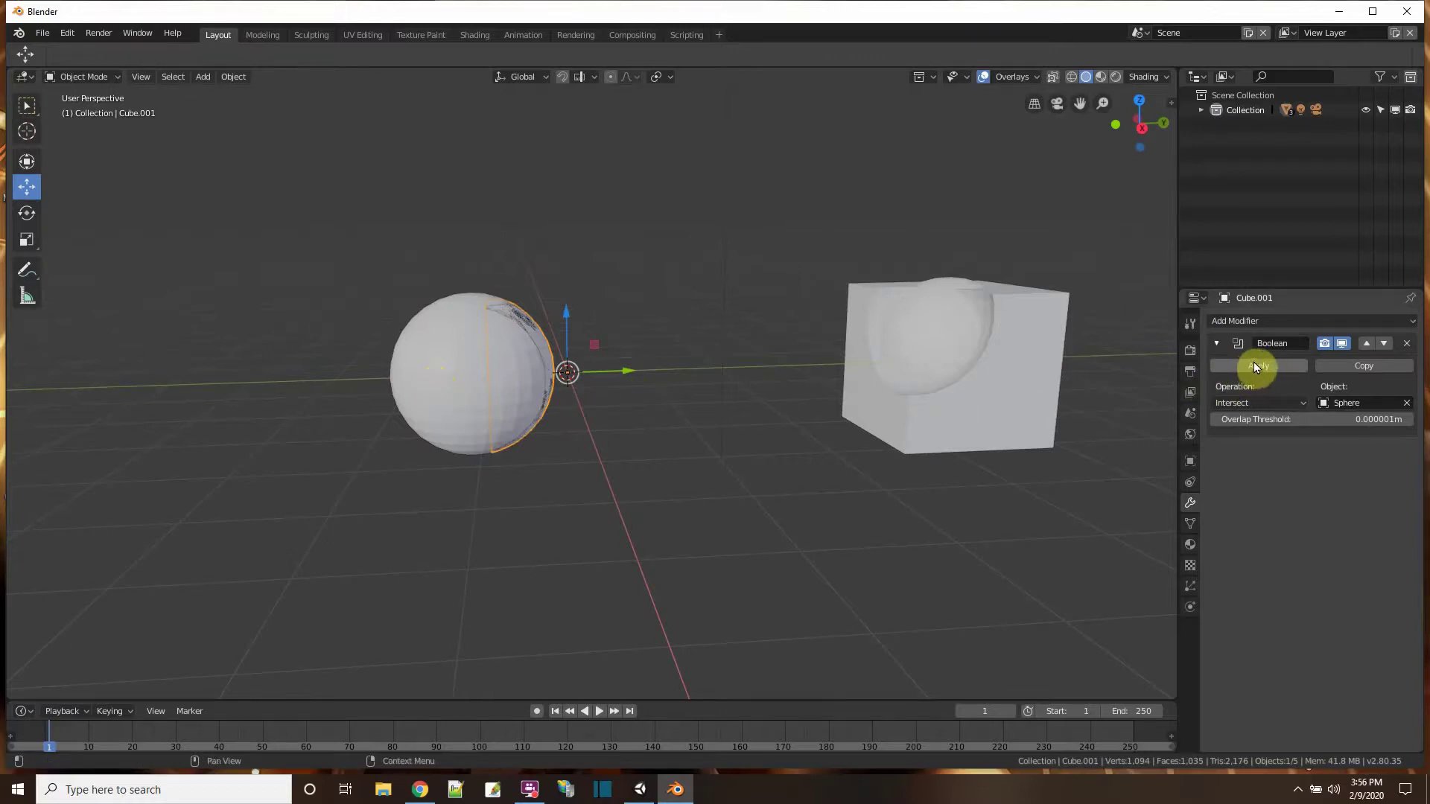
mouse_move(629, 373)
mouse_down()
mouse_move(607, 367)
mouse_move(669, 366)
mouse_move(584, 360)
mouse_move(618, 367)
mouse_up()
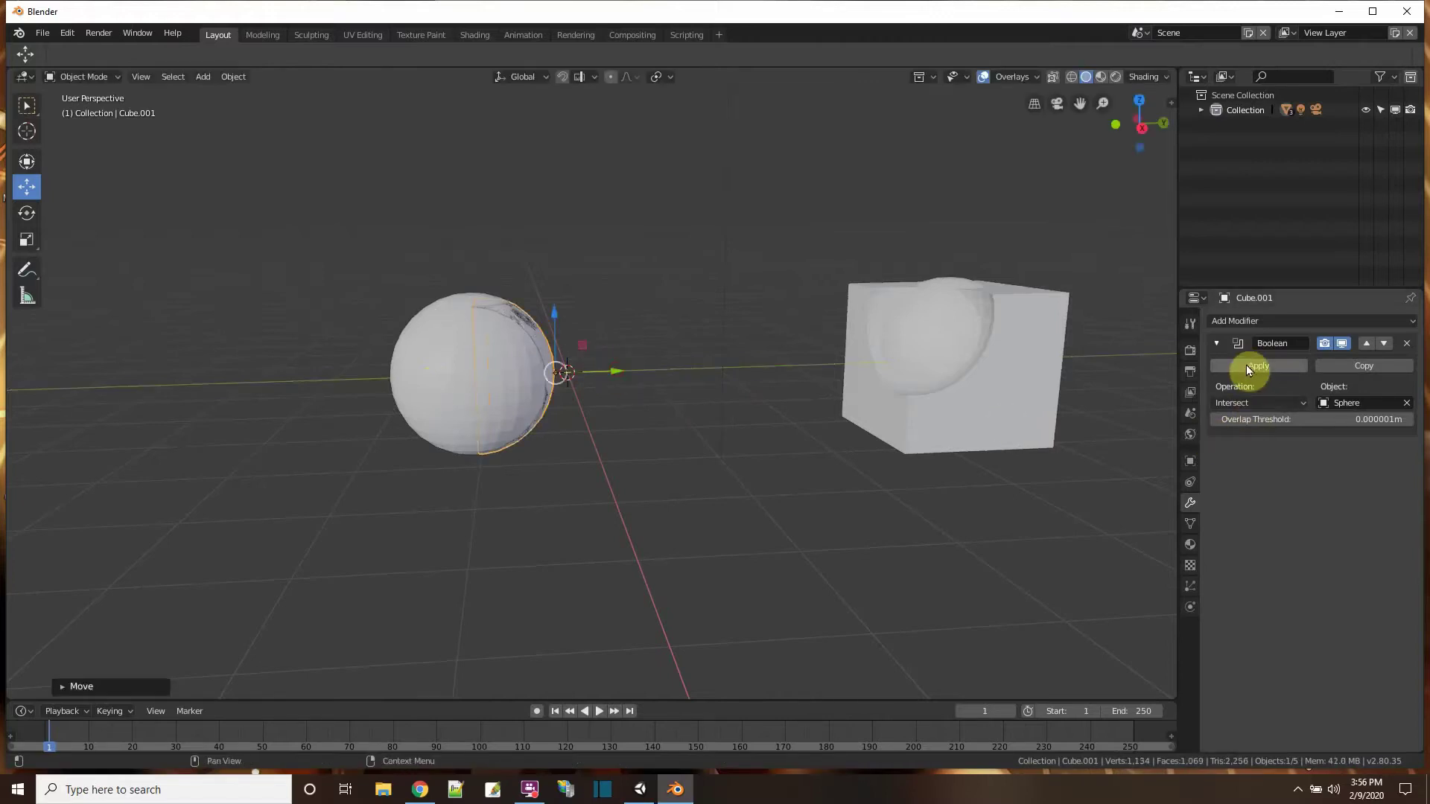
click(1247, 367)
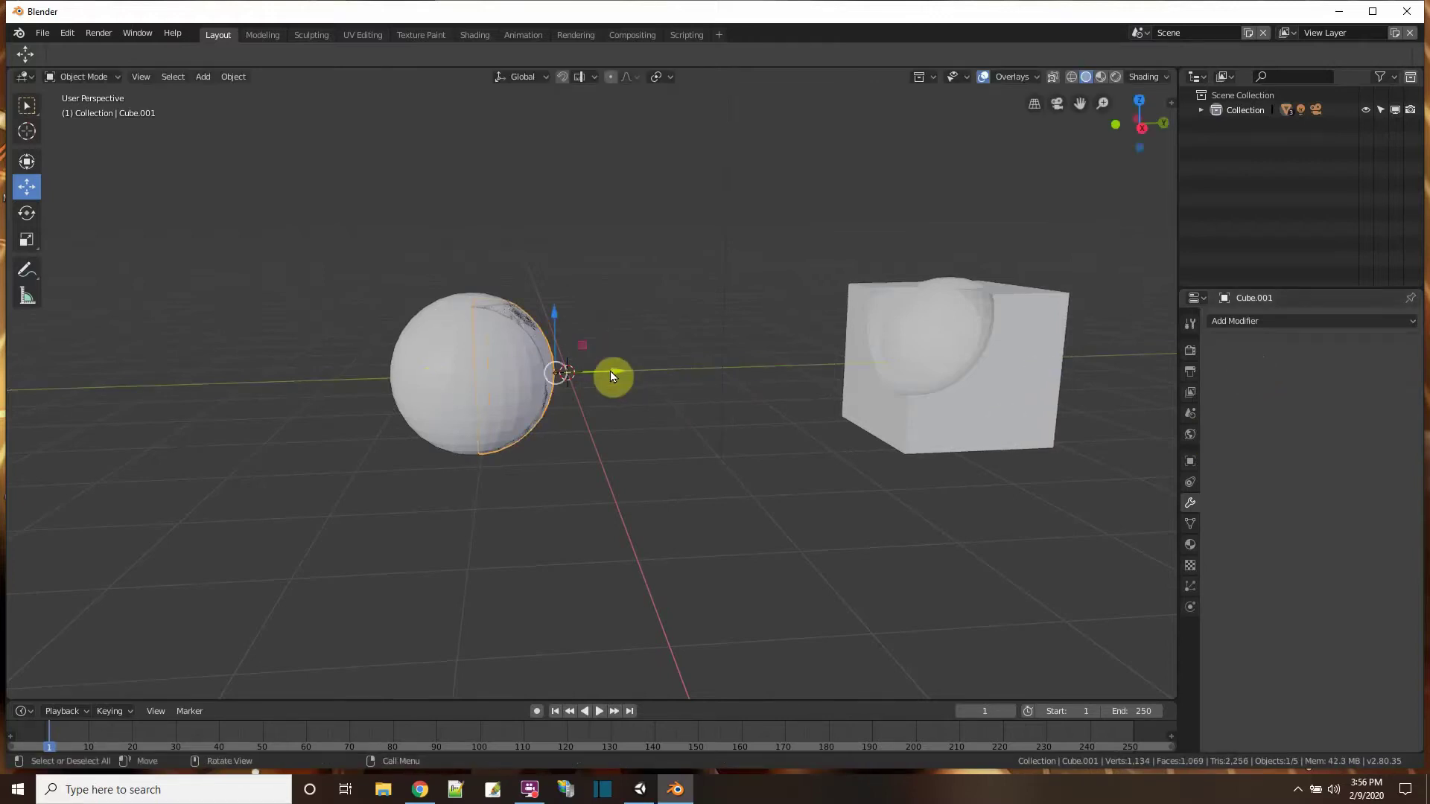
Slide Cube.001 right along Y, away from the sphere, to show its half-dome shape.
drag(610, 370, 722, 372)
middle_drag(708, 428, 642, 407)
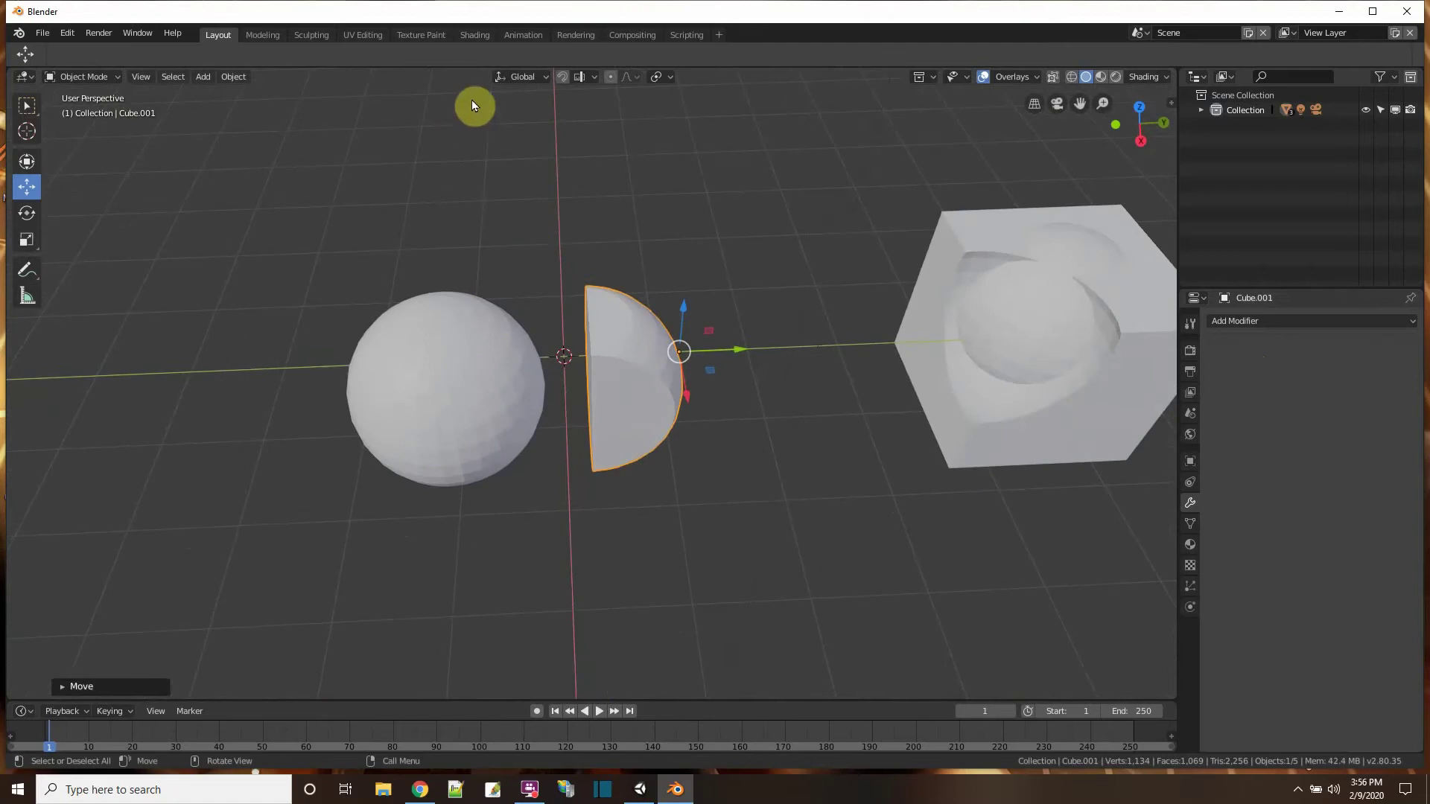